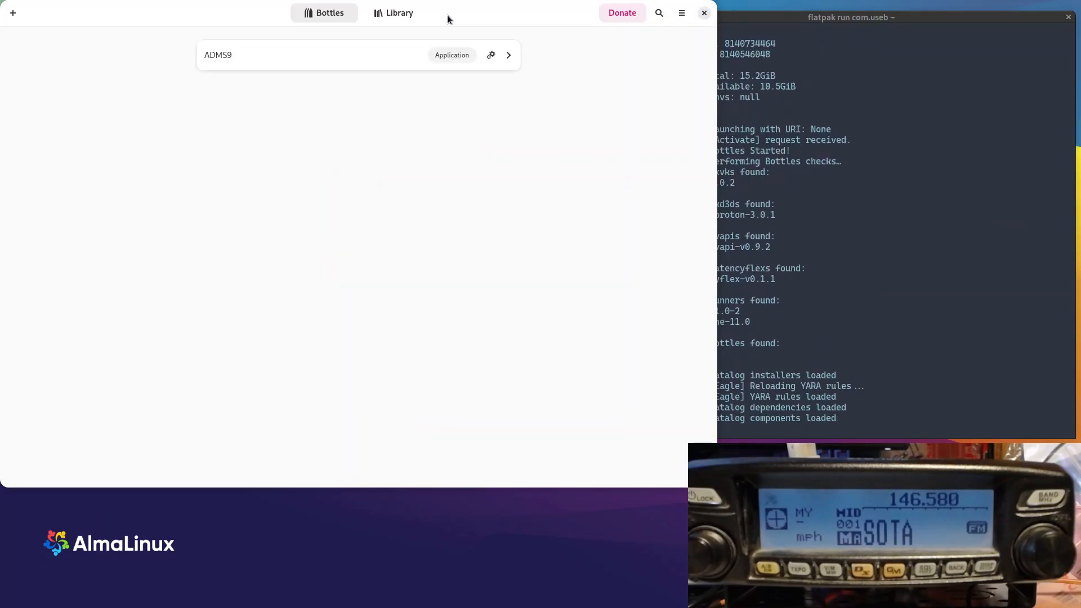
# Reposition the bottle manager window and open the details of the ADMS9 bottle.
pyautogui.moveTo(461, 23); pyautogui.dragTo(494, 52)
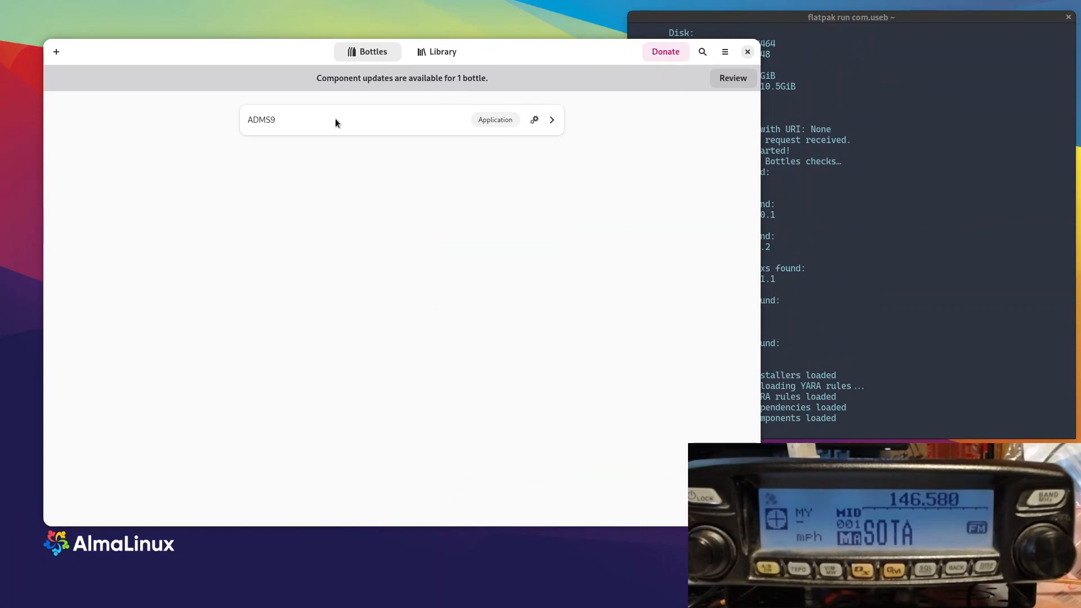
pyautogui.click(255, 119)
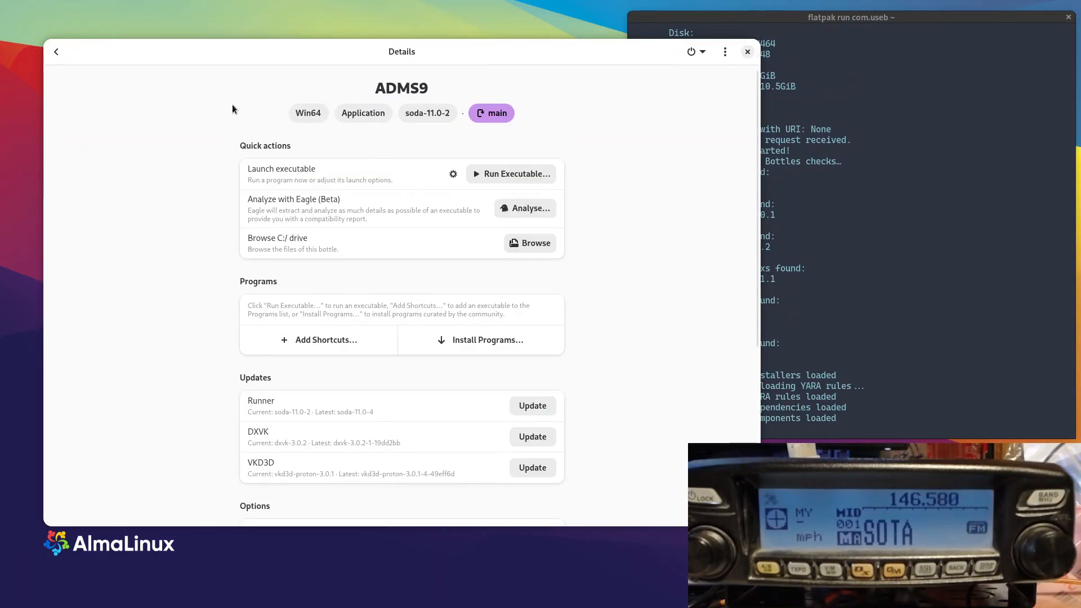
pyautogui.click(66, 59)
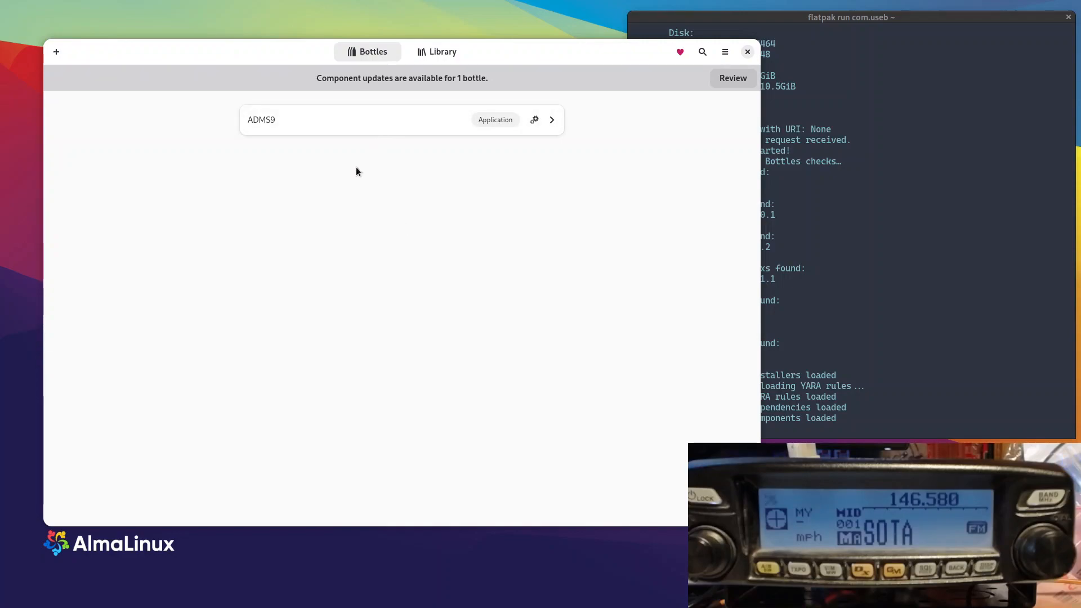
pyautogui.click(387, 120)
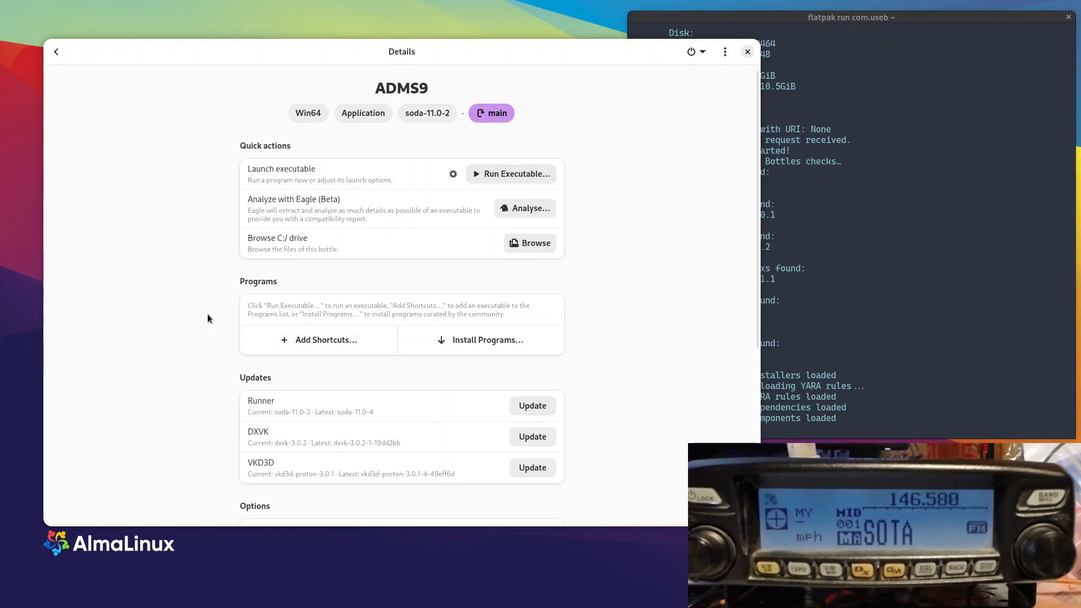
# Run the recently used Ftm100dAdms9.exe from the ADMS-9(DG-ID) location inside the ADMS9 bottle.
pyautogui.click(508, 173)
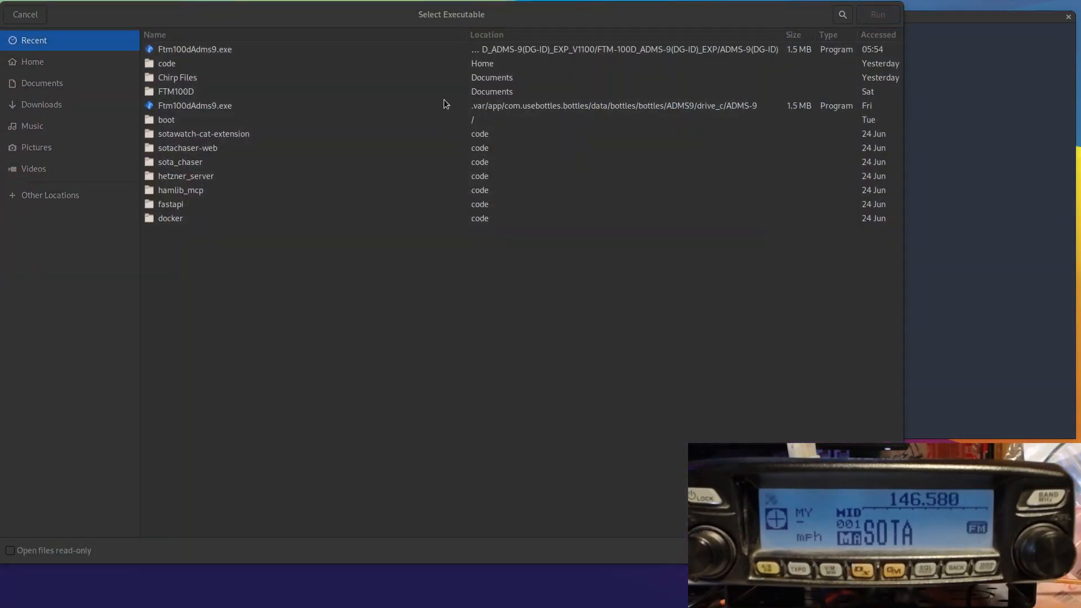
pyautogui.moveTo(903, 563); pyautogui.dragTo(685, 437)
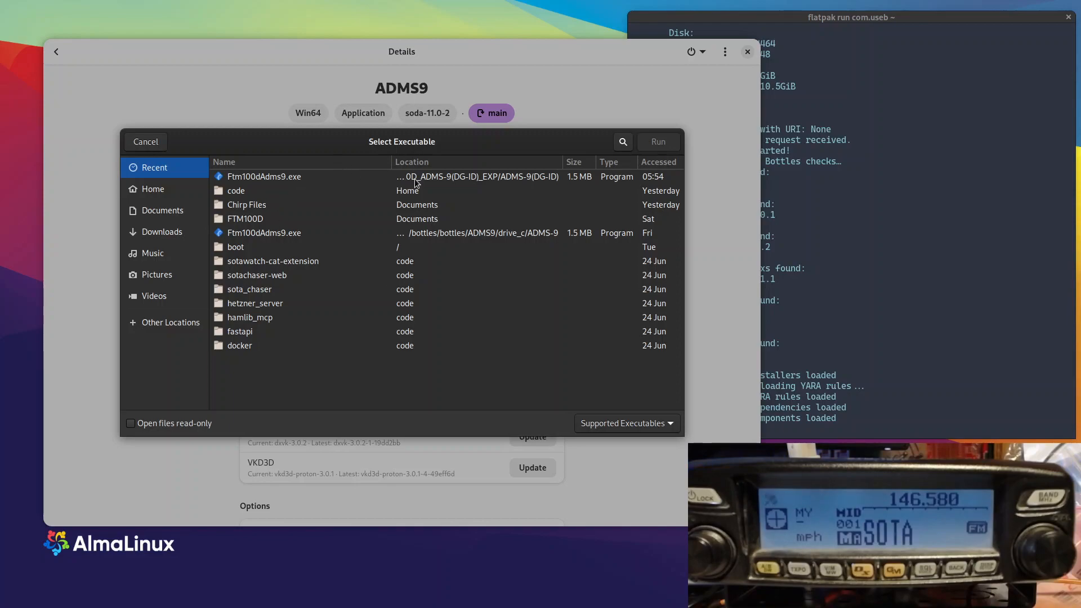
pyautogui.click(323, 179)
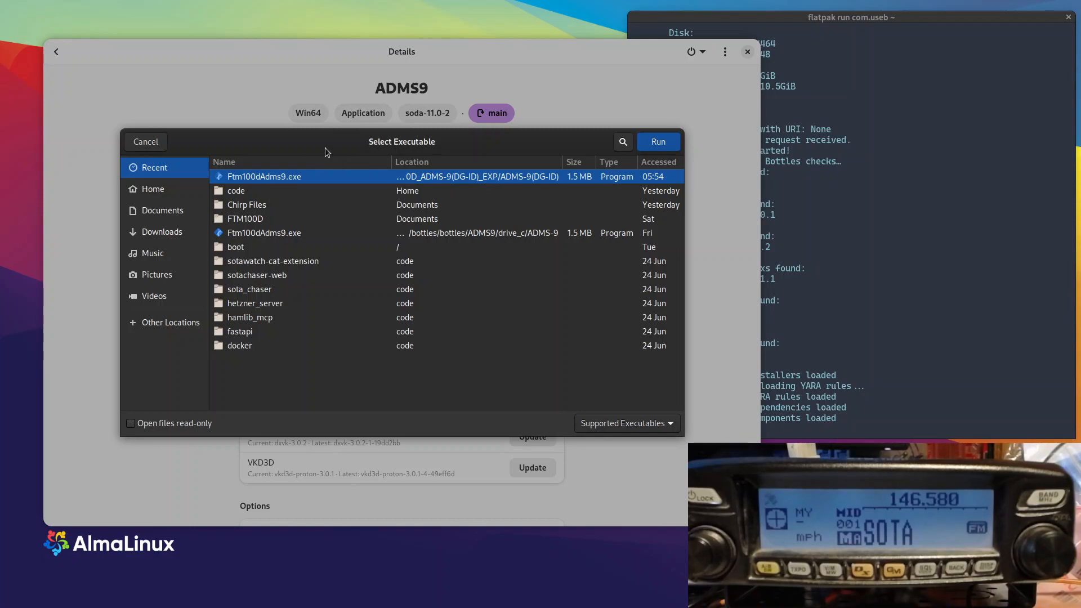
pyautogui.doubleClick(276, 178)
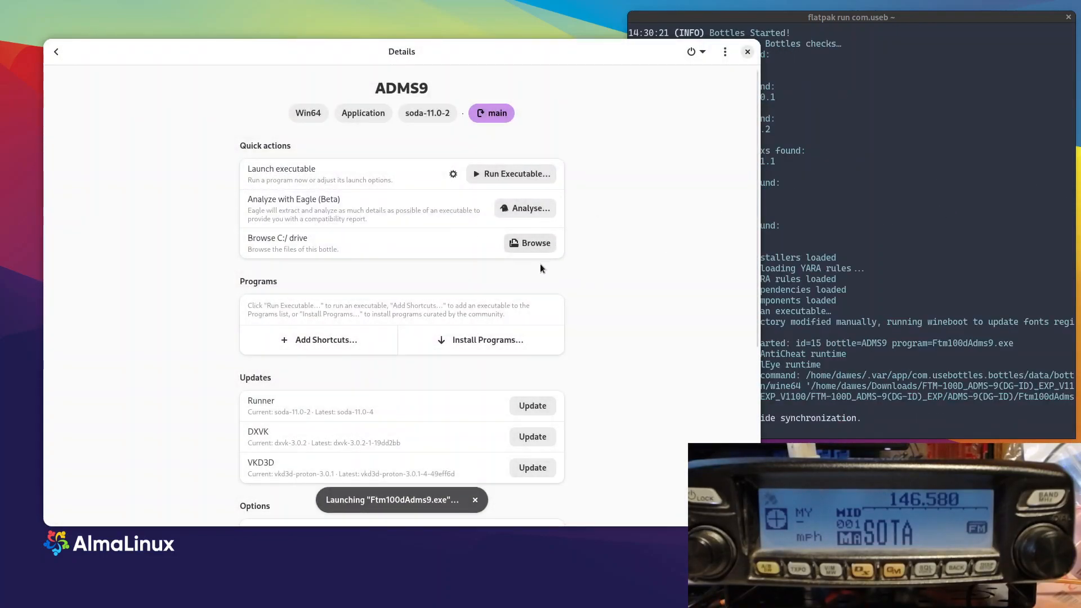
# Reposition and enlarge the FTM-100D Programmer window, and maximize the Untitled1 document inside it.
pyautogui.moveTo(1080, 101); pyautogui.dragTo(268, 56)
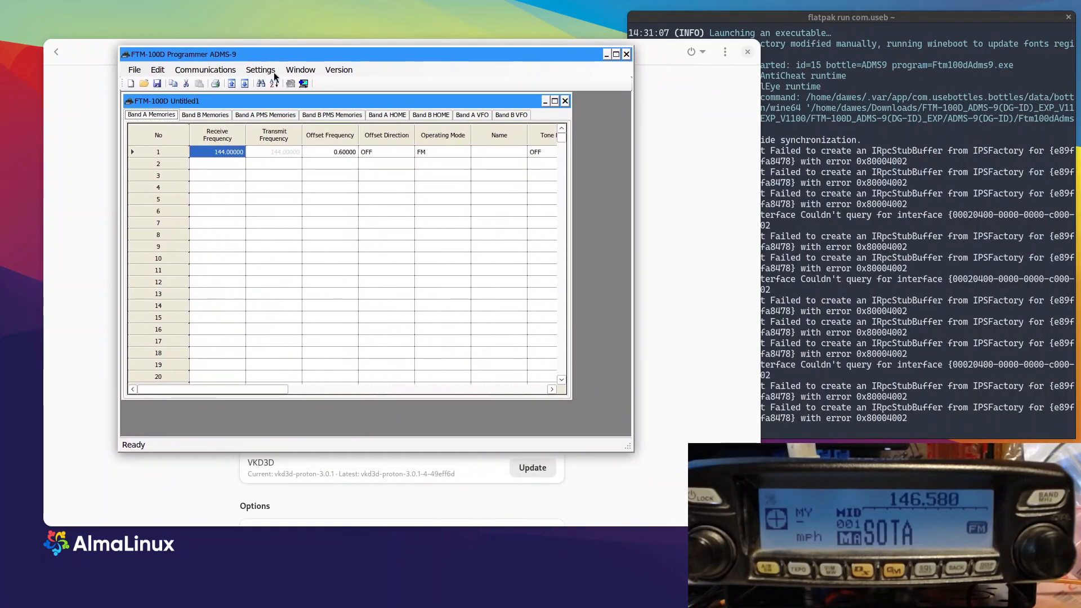
pyautogui.moveTo(379, 54); pyautogui.dragTo(286, 32)
pyautogui.moveTo(536, 431); pyautogui.dragTo(678, 517)
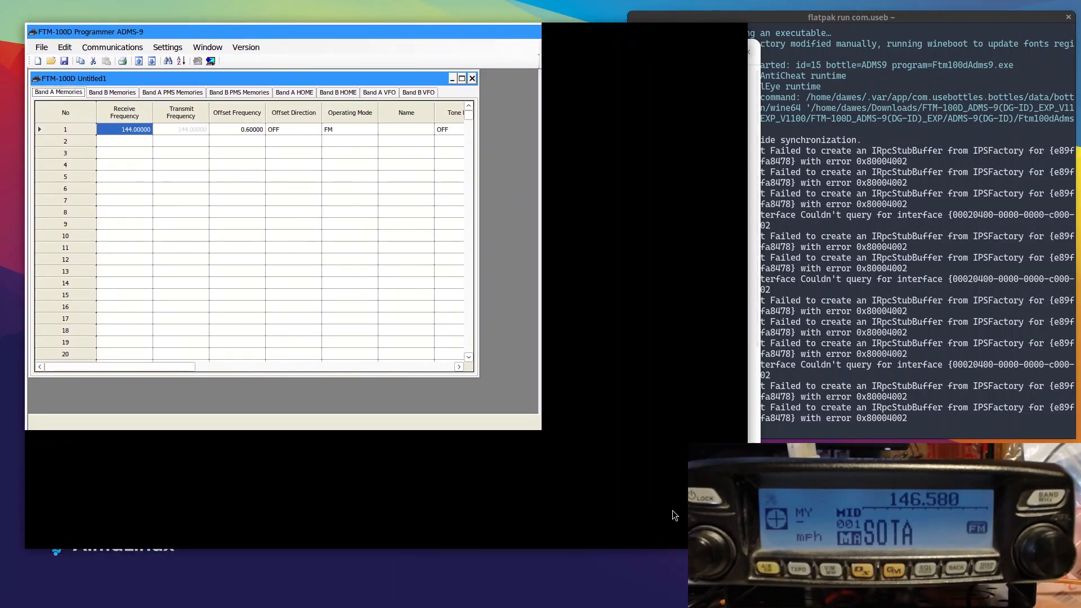
pyautogui.click(461, 80)
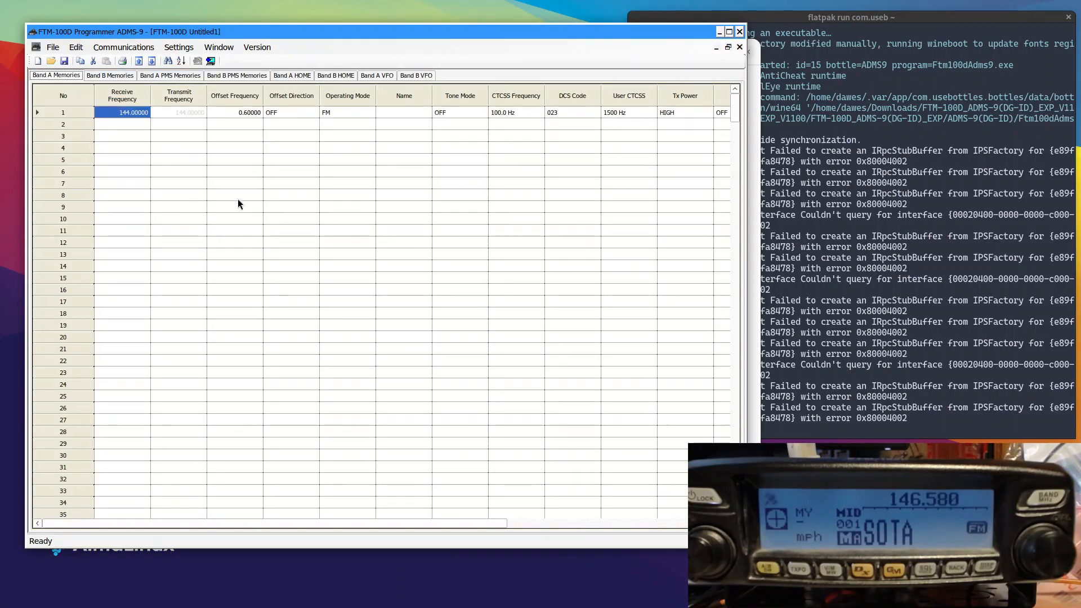
# Open the backup_july_31.FTM100D memory file and check the available communication commands.
pyautogui.click(52, 47)
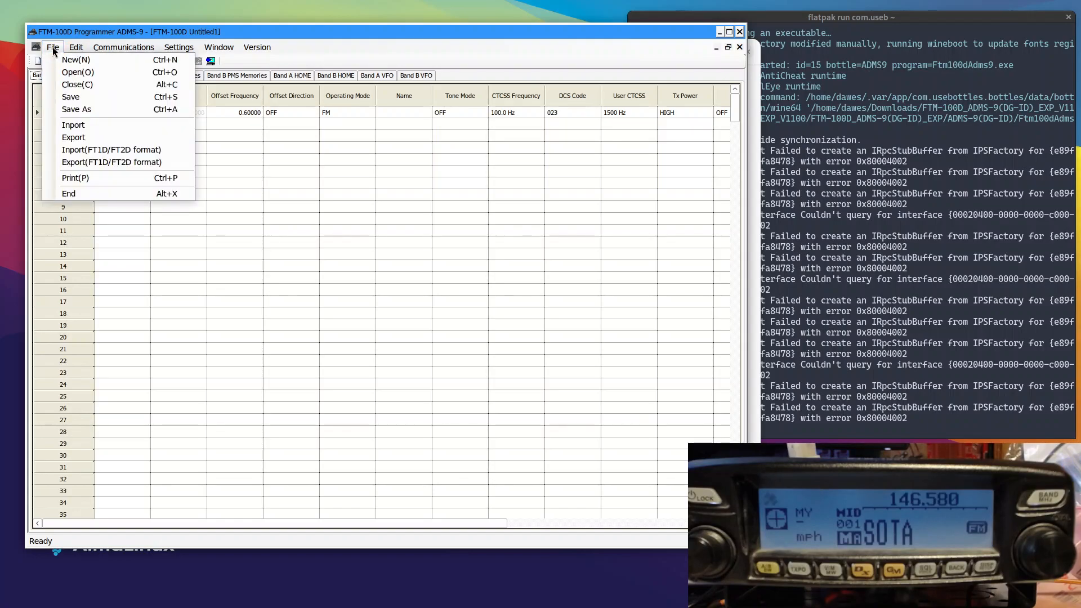
pyautogui.click(77, 72)
pyautogui.click(150, 125)
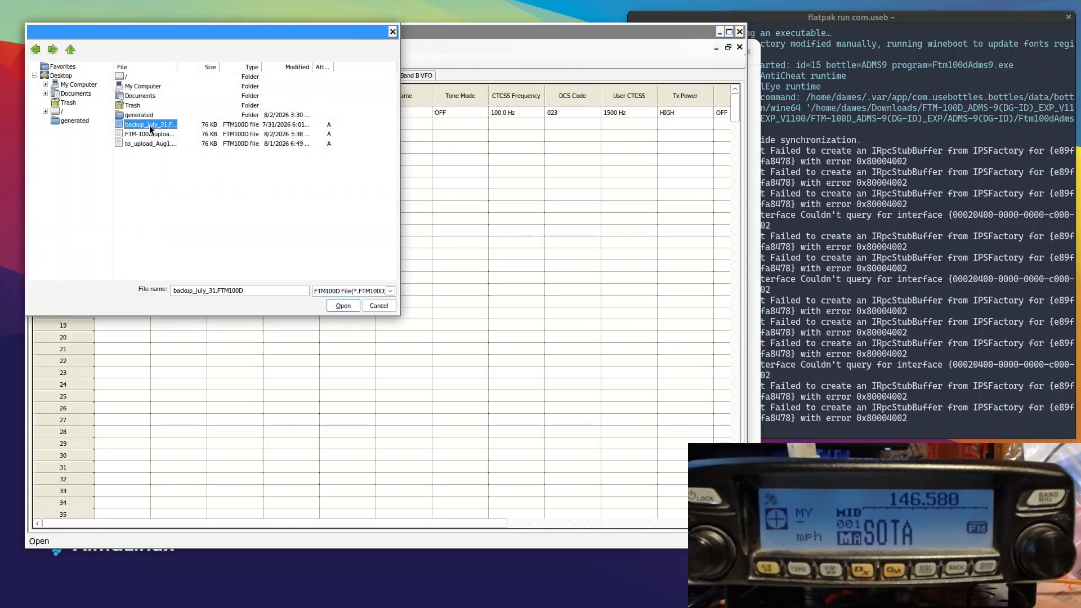
pyautogui.click(343, 306)
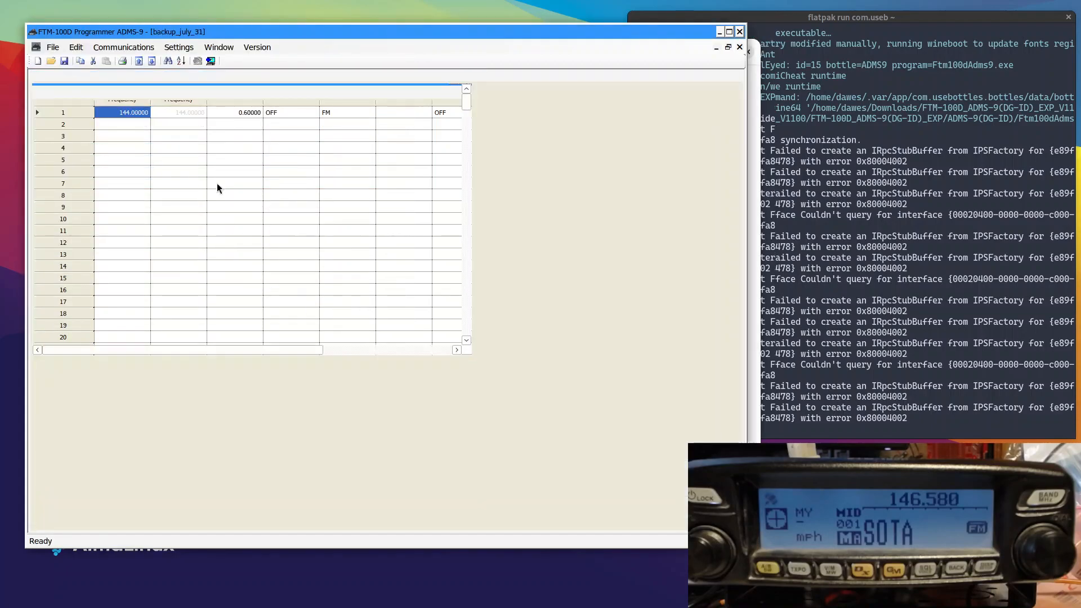
pyautogui.click(140, 50)
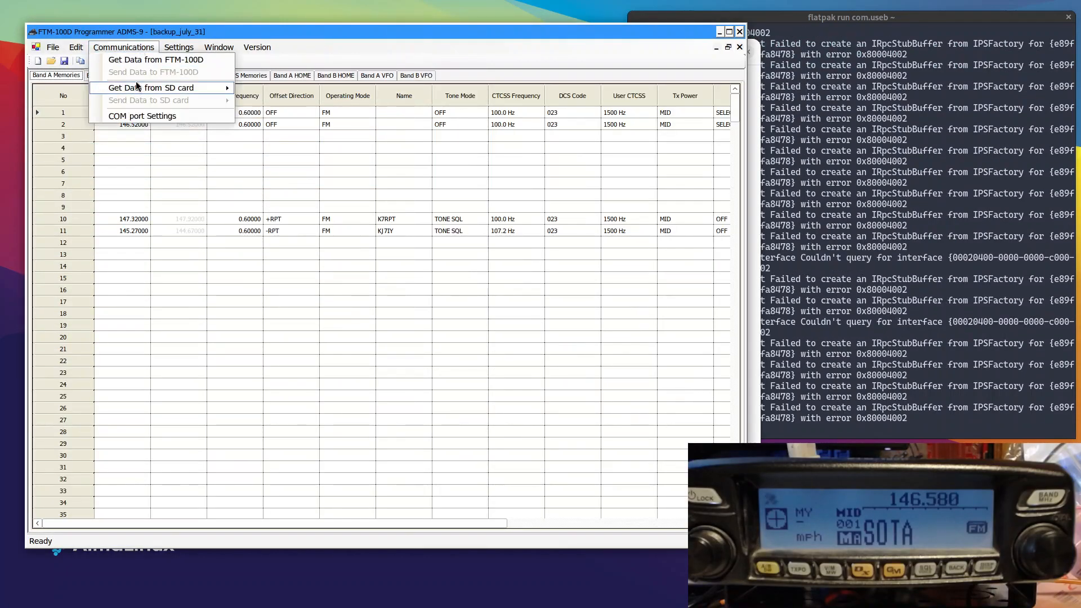
pyautogui.click(265, 57)
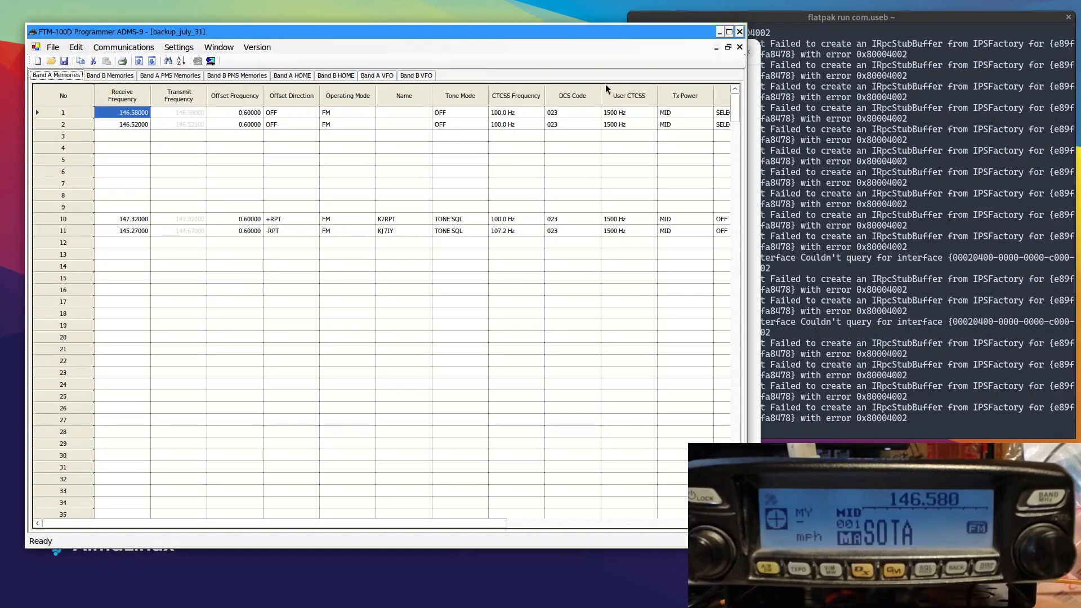
# Close the backup_july_31 and FTM-100D Untitled1 documents without saving changes.
pyautogui.moveTo(533, 29); pyautogui.dragTo(540, 38)
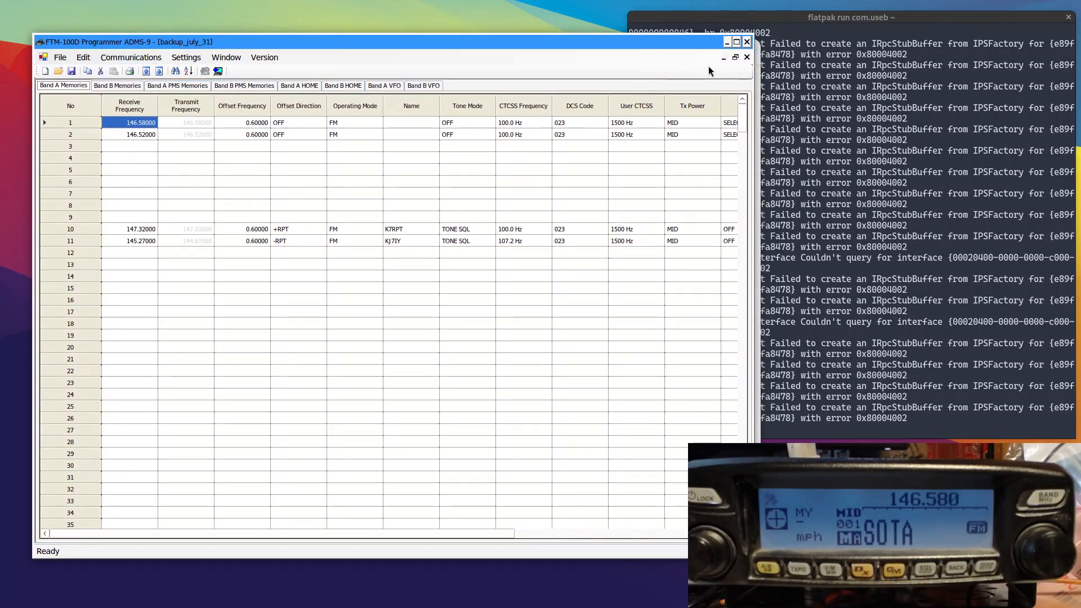
pyautogui.click(735, 57)
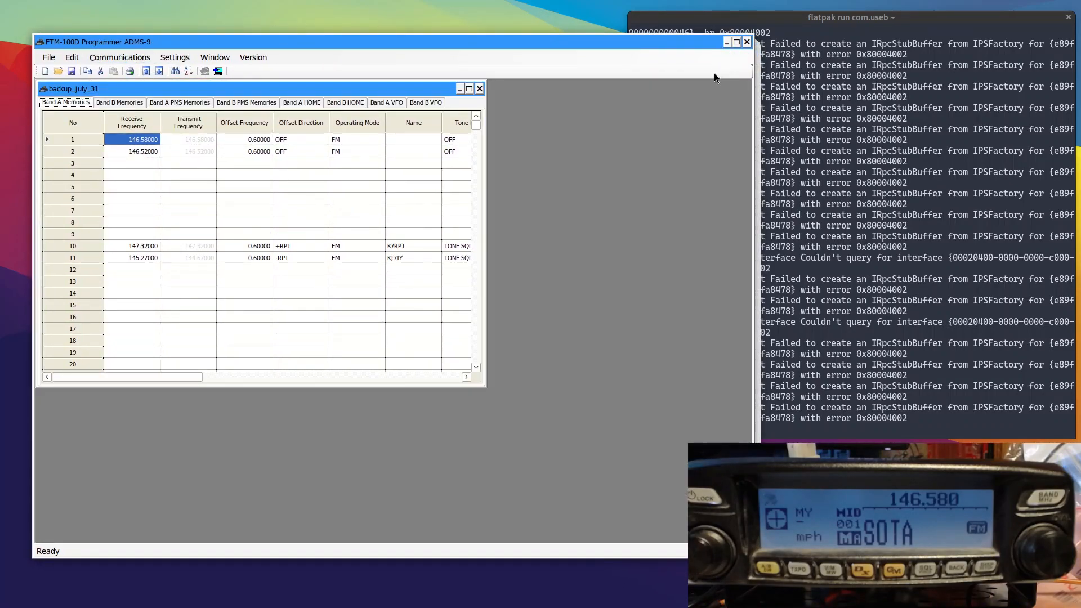
pyautogui.click(479, 89)
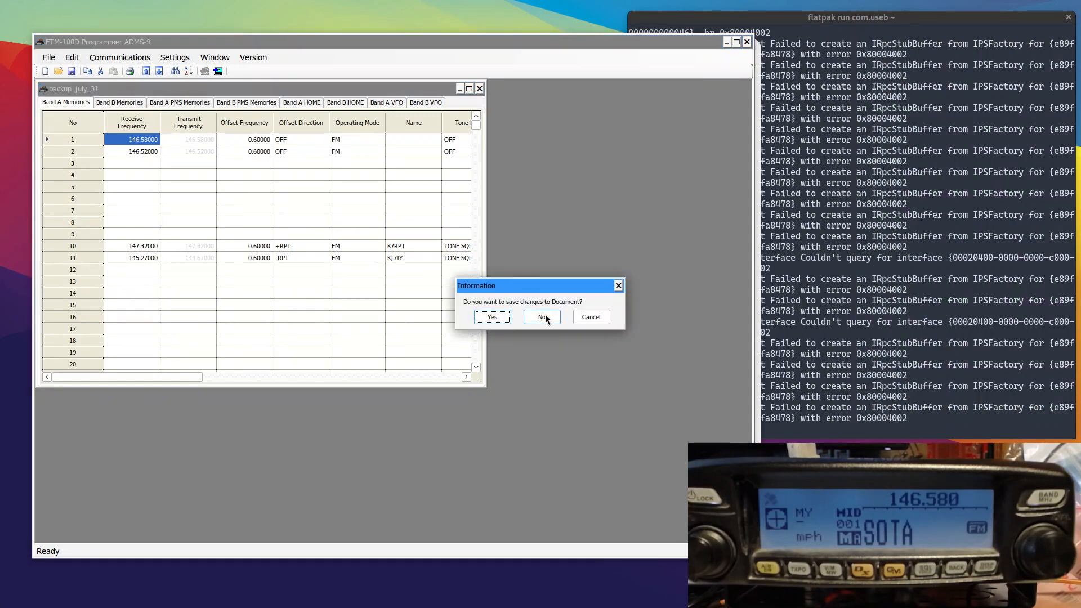
pyautogui.click(545, 318)
pyautogui.click(469, 88)
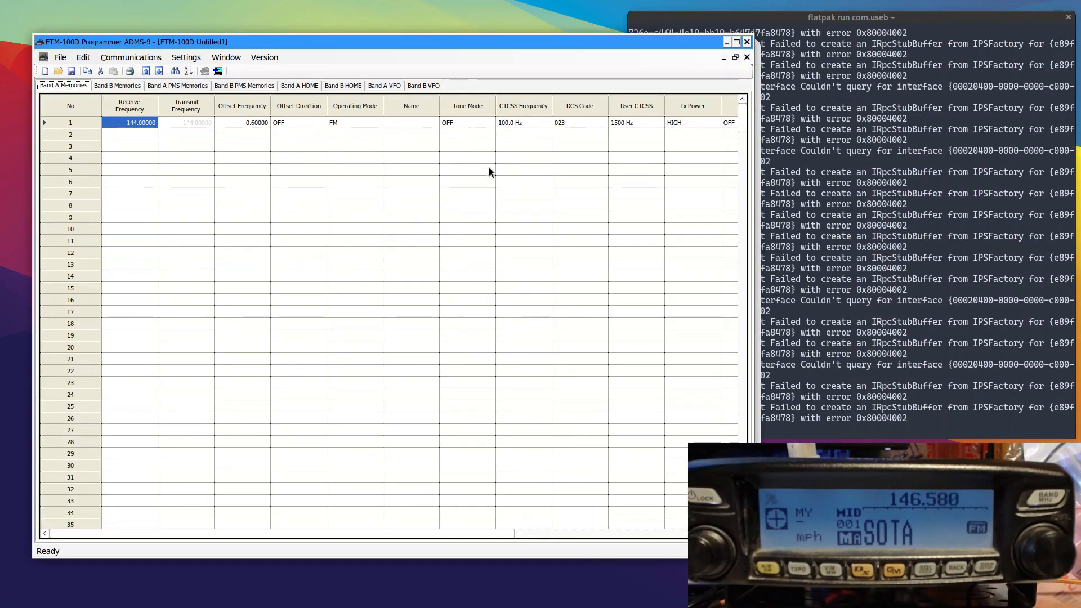
pyautogui.click(735, 56)
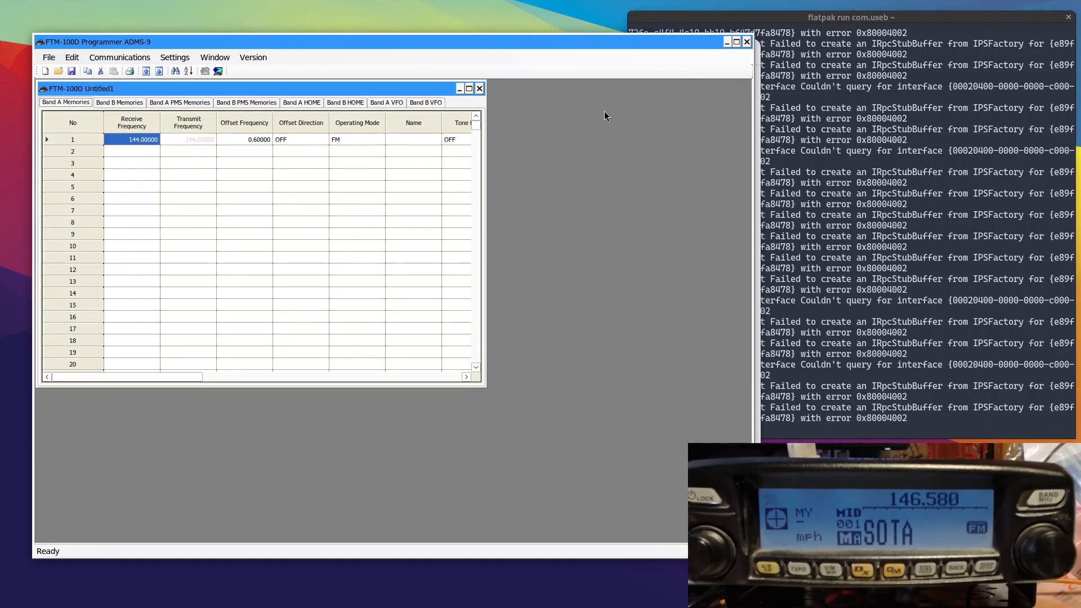
pyautogui.click(479, 88)
pyautogui.click(540, 315)
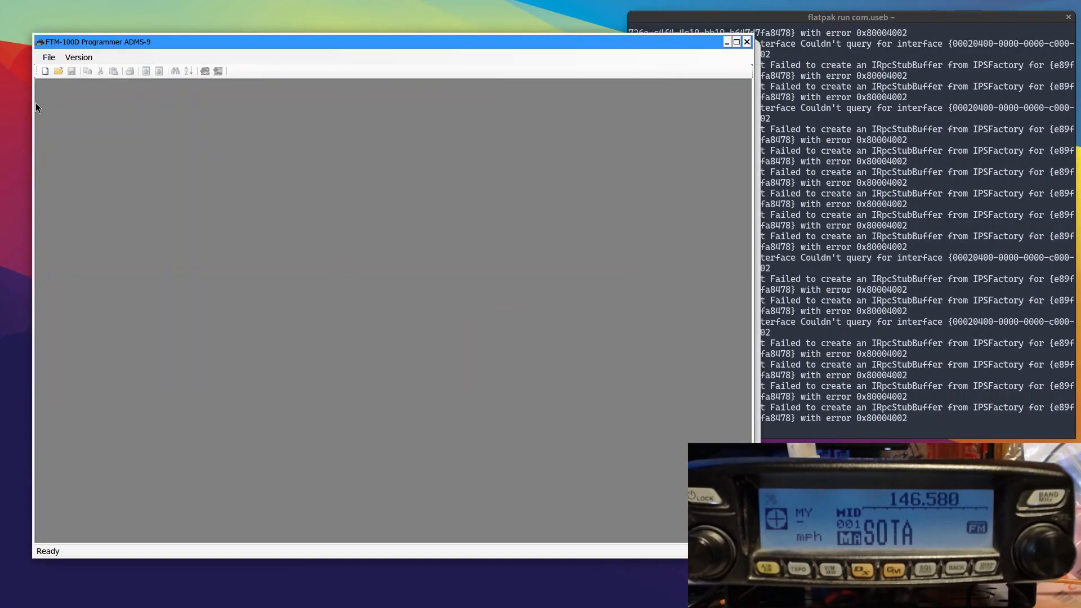
# Create a new blank FTM-100D memory document.
pyautogui.click(49, 57)
pyautogui.click(59, 70)
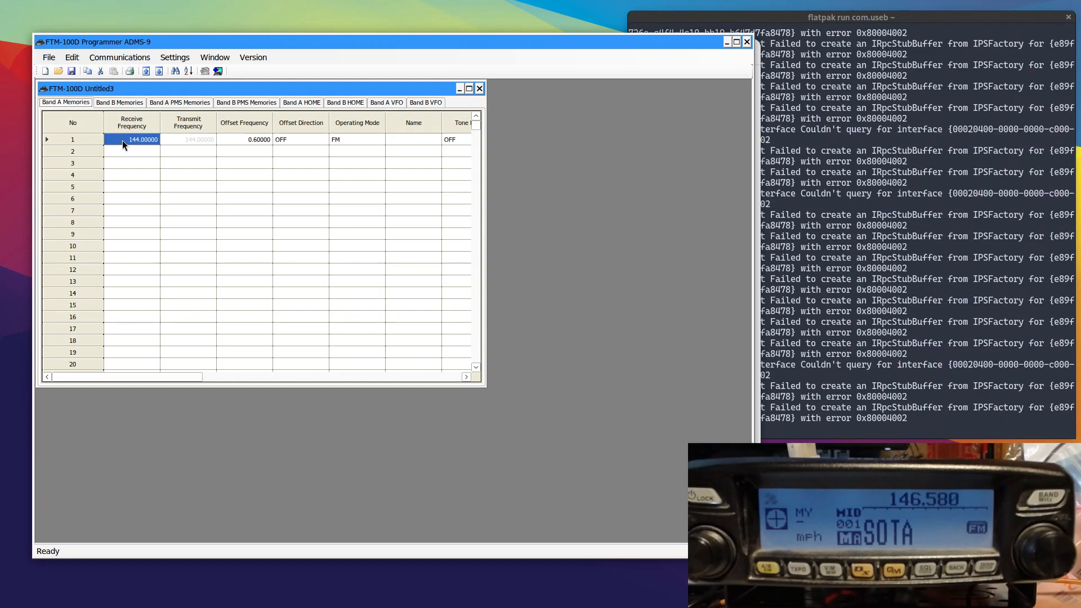
pyautogui.click(135, 59)
pyautogui.click(141, 72)
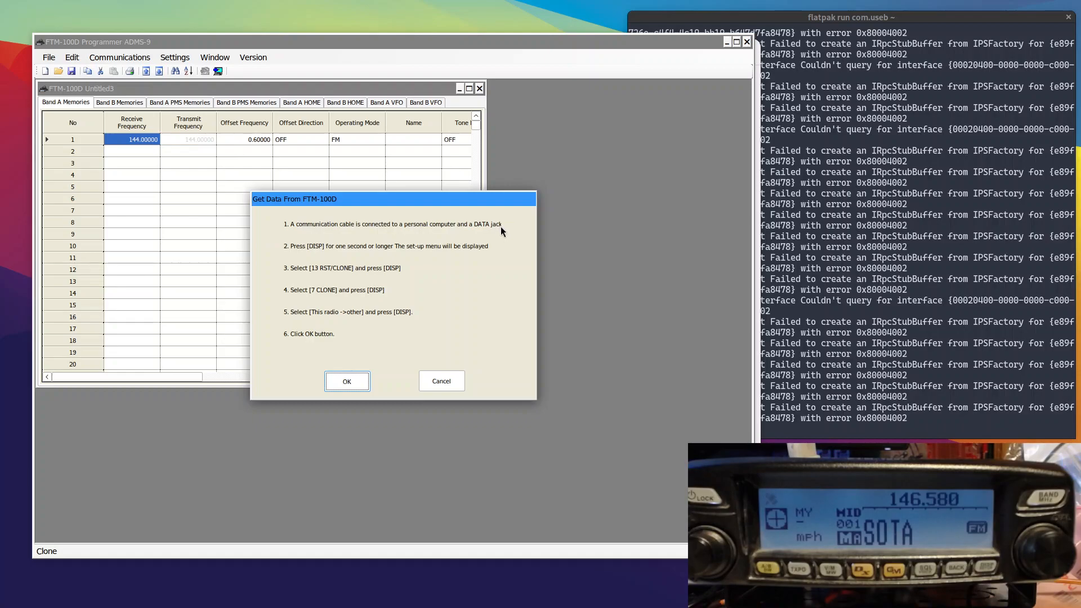
pyautogui.click(440, 382)
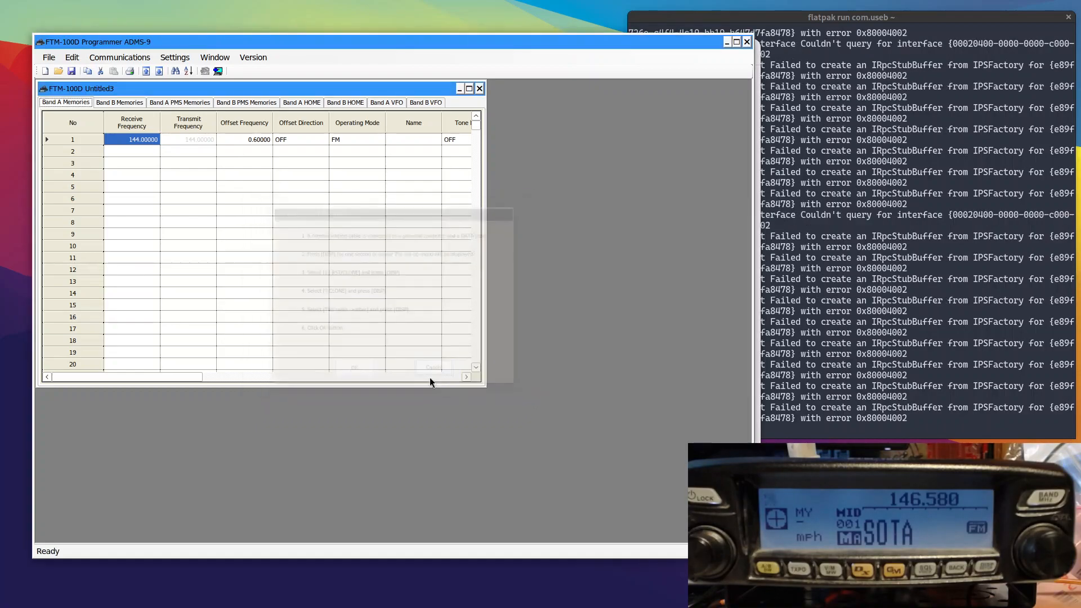
# Review the COM port settings and their port choices, and close them with COM6 selected.
pyautogui.click(138, 56)
pyautogui.click(144, 123)
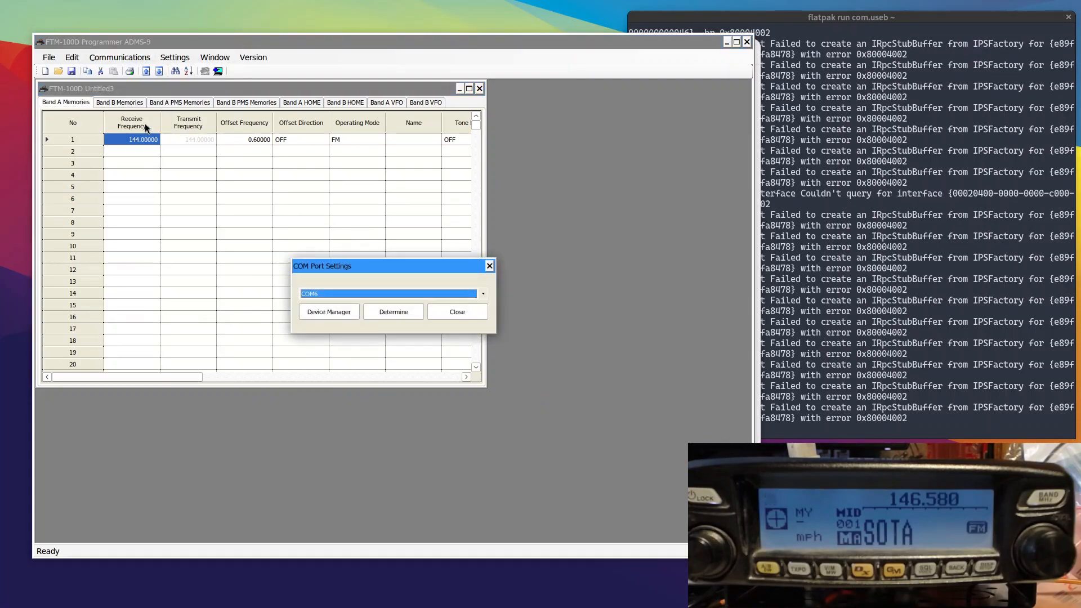
pyautogui.click(482, 294)
pyautogui.click(317, 342)
pyautogui.moveTo(397, 273); pyautogui.dragTo(407, 243)
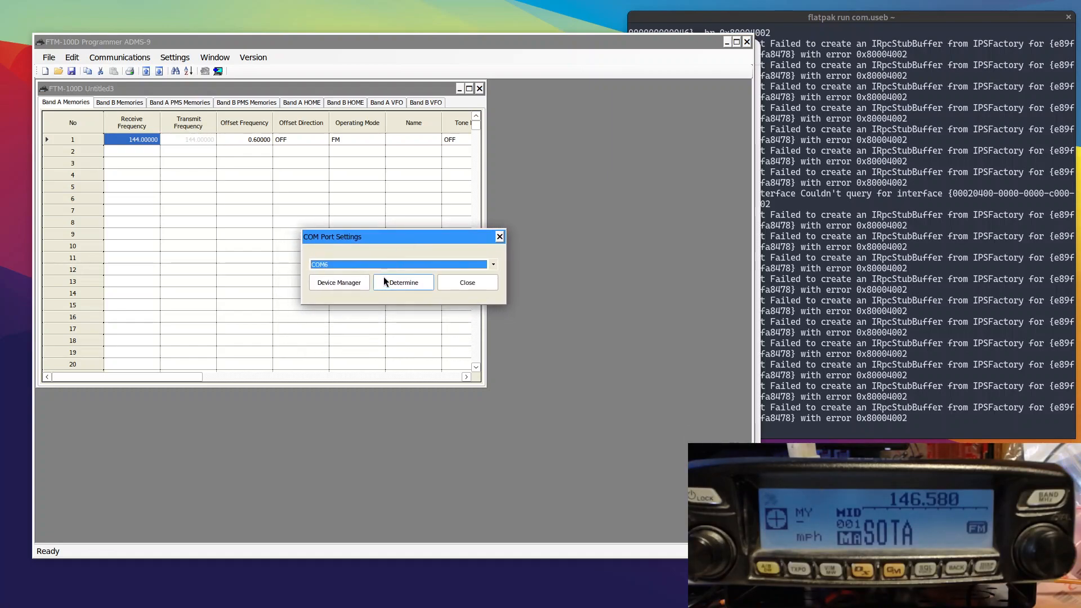
pyautogui.click(465, 284)
# Get the data from the FTM-100D radio into the new document and close the finished transfer.
pyautogui.click(128, 58)
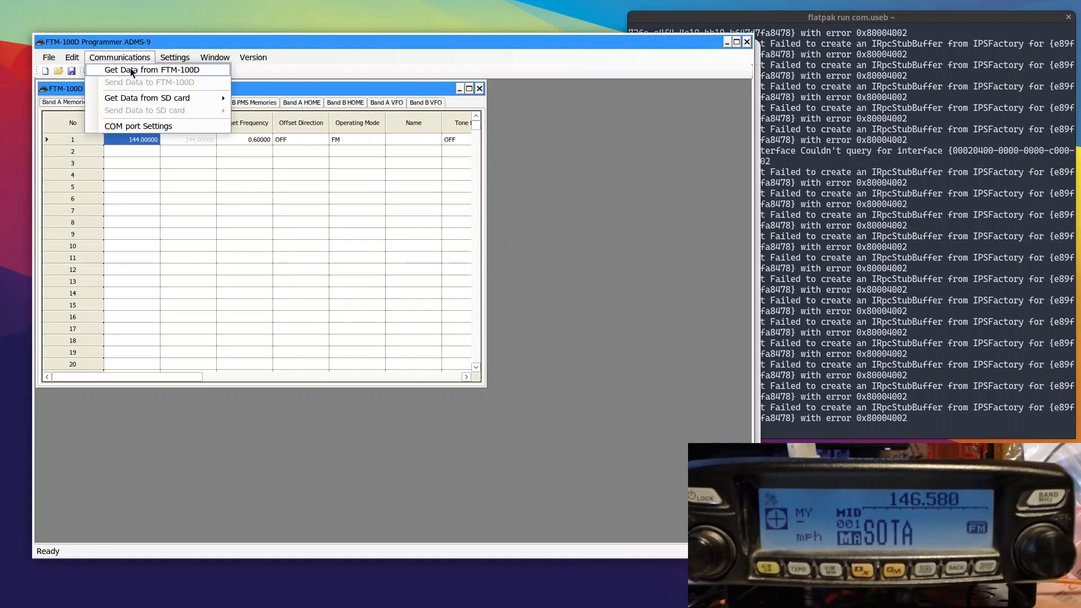
pyautogui.click(130, 68)
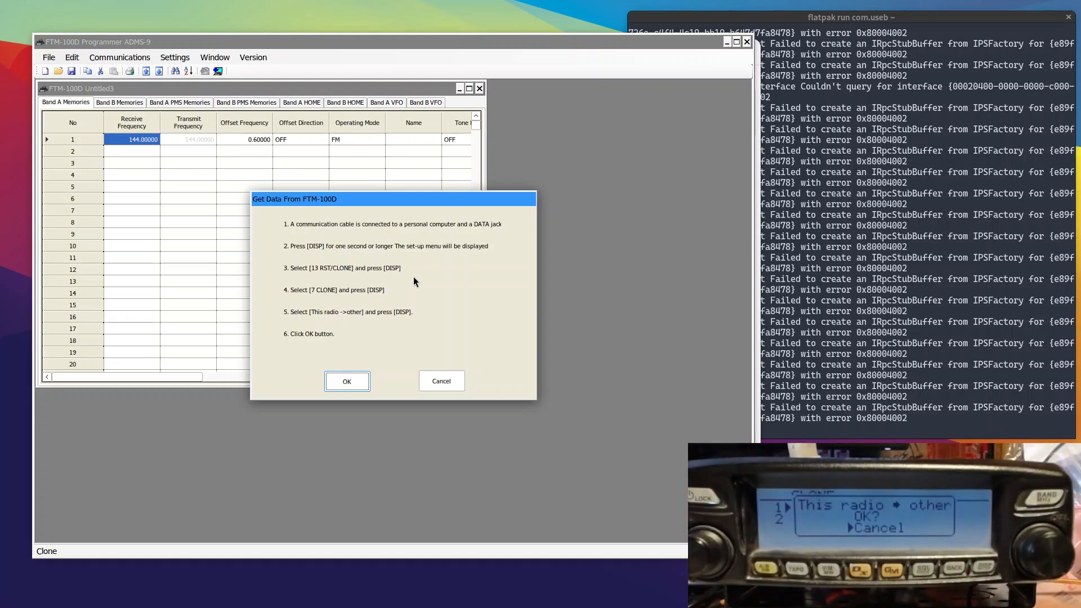
pyautogui.click(346, 380)
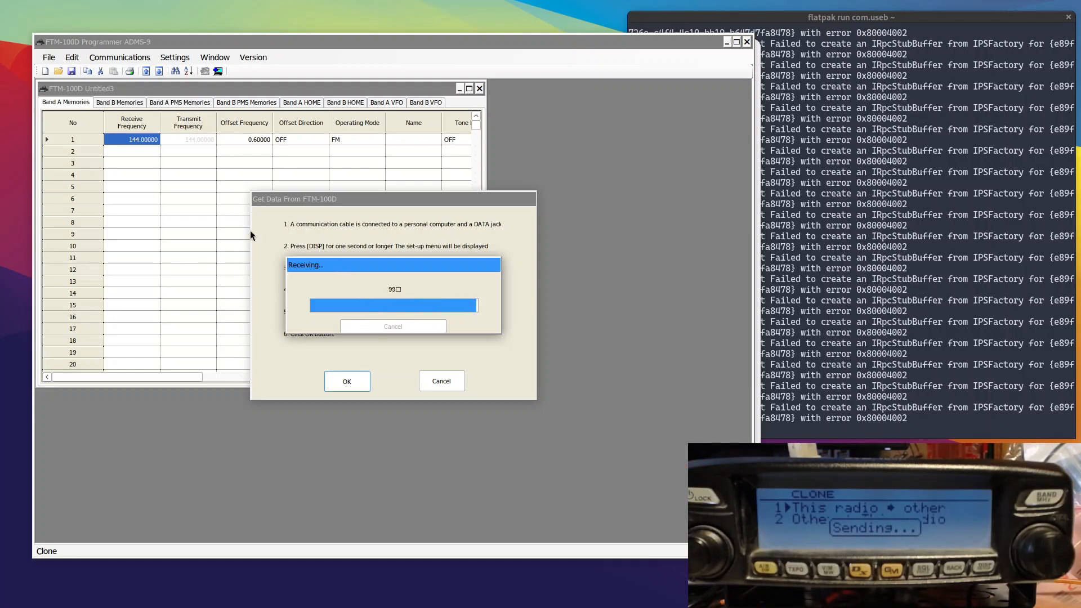
pyautogui.click(398, 326)
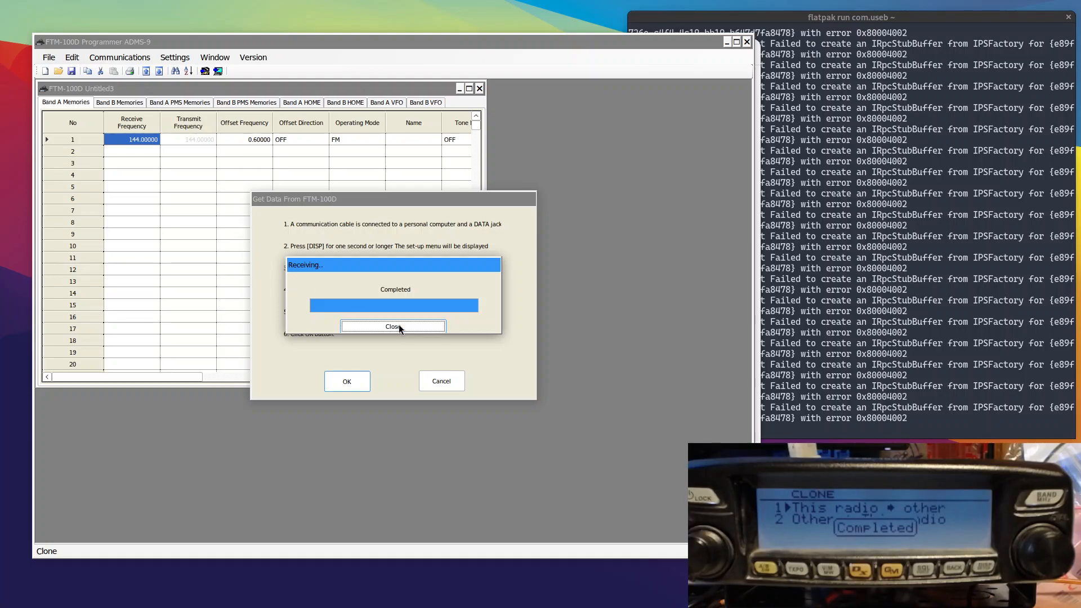
# Enlarge the memory document window and look through the downloaded Band A memories, returning to the first channel.
pyautogui.moveTo(484, 386); pyautogui.dragTo(677, 478)
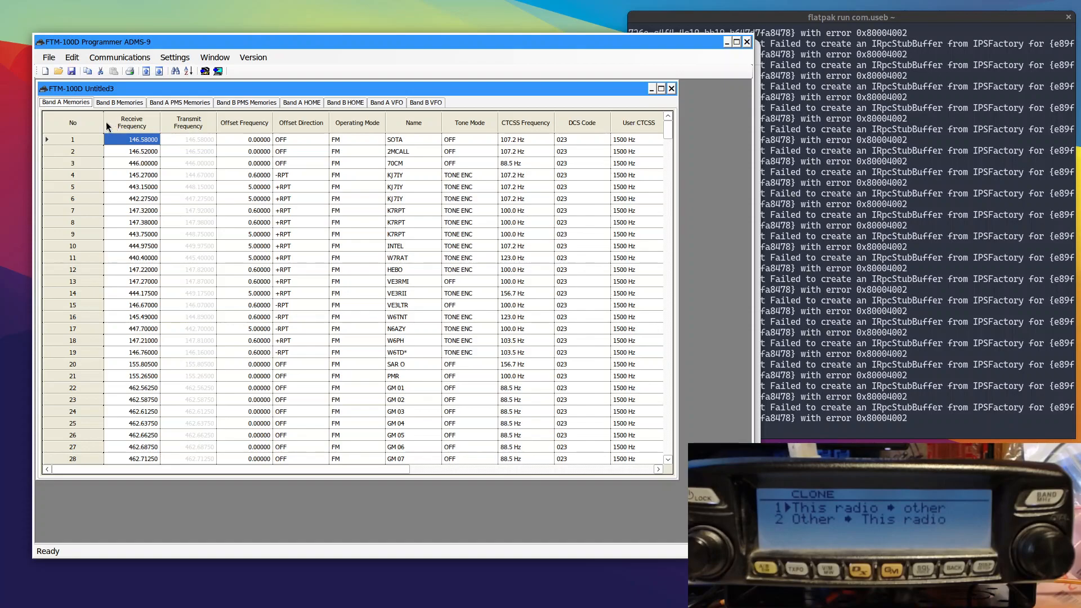
pyautogui.scroll(-20, 147, 259)
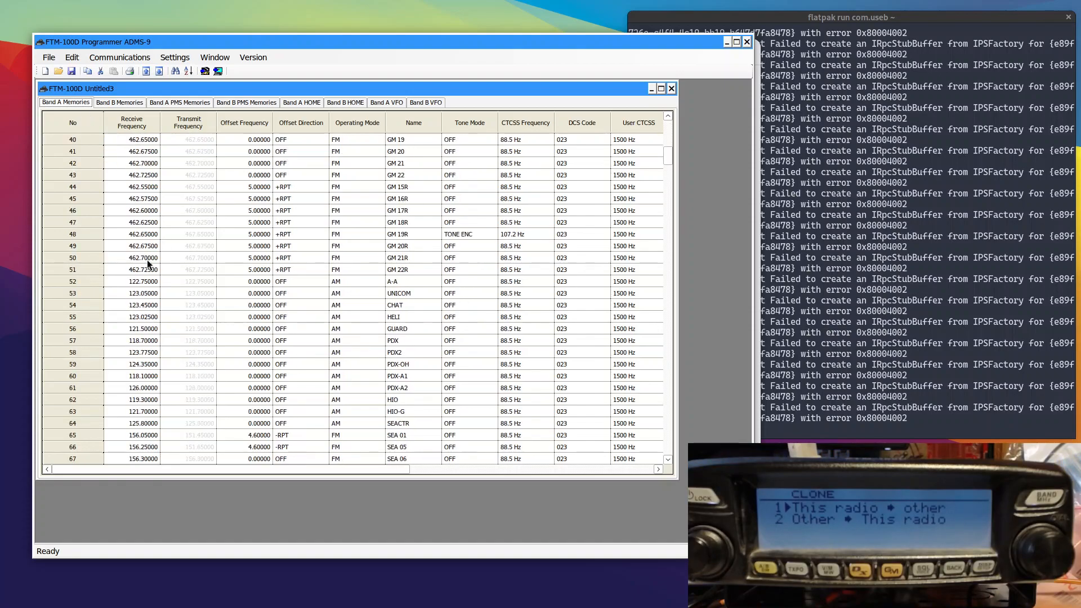
pyautogui.moveTo(664, 184); pyautogui.dragTo(621, 81)
pyautogui.scroll(20, 318, 188)
pyautogui.scroll(7, 319, 197)
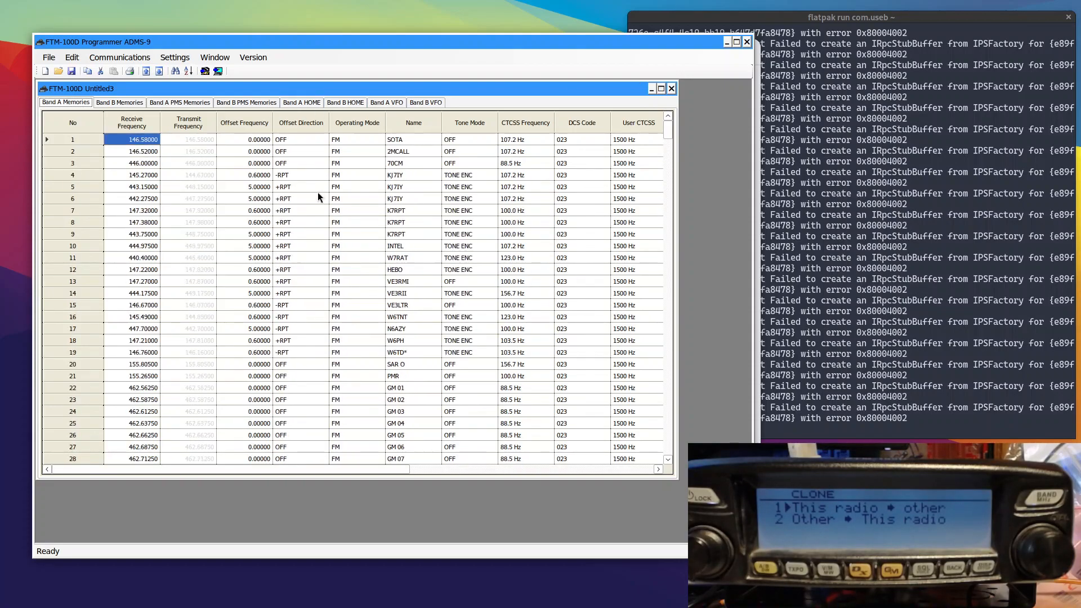
# Try to import channel_list_example.csv into the FTM-100D memory document.
pyautogui.click(50, 60)
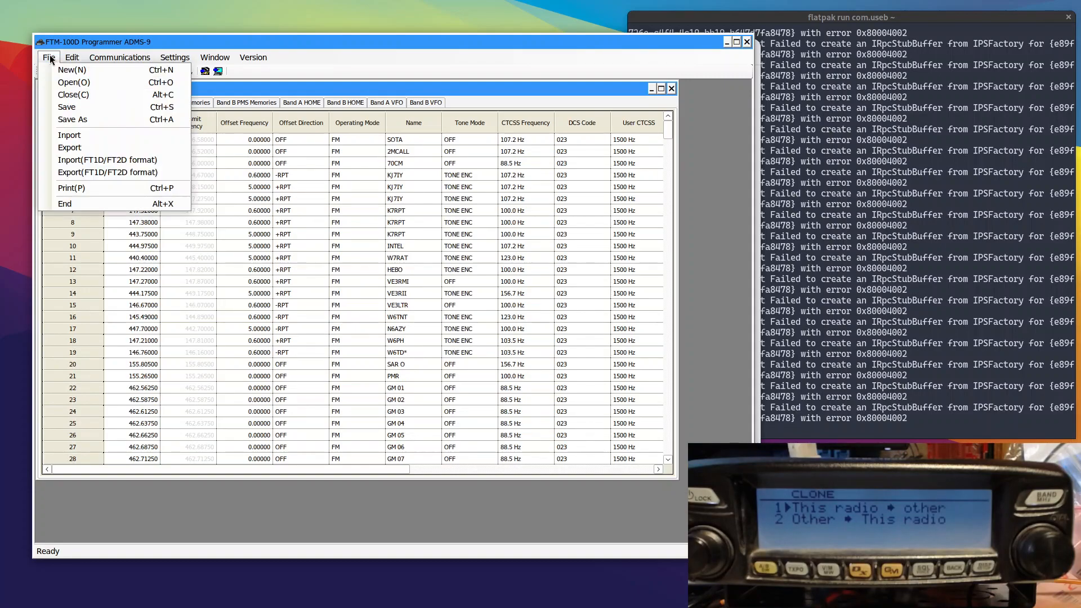
pyautogui.click(75, 136)
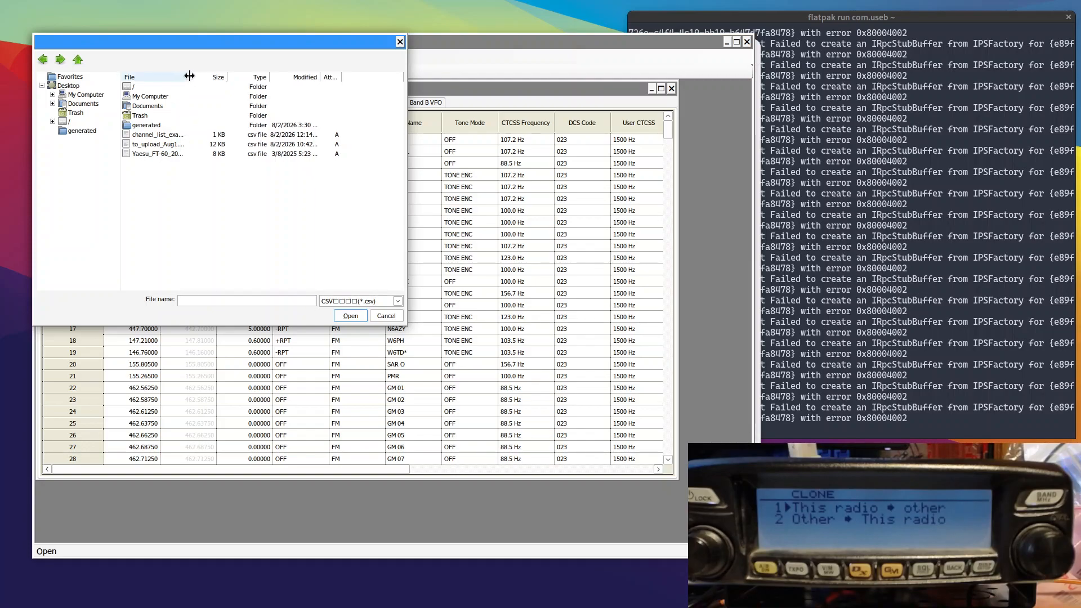
pyautogui.moveTo(184, 77); pyautogui.dragTo(221, 77)
pyautogui.click(163, 136)
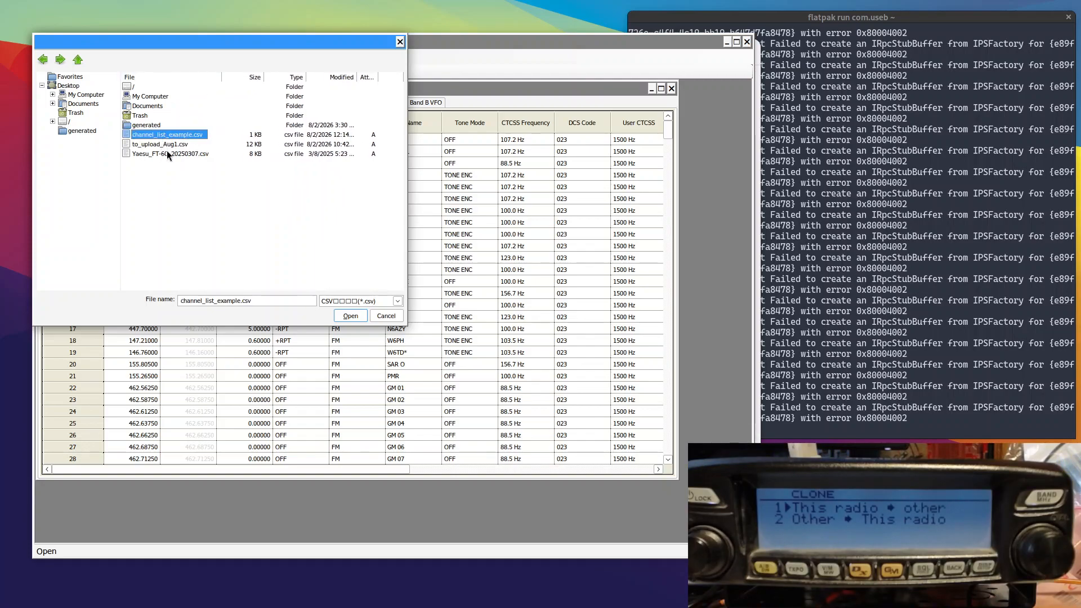
pyautogui.click(341, 315)
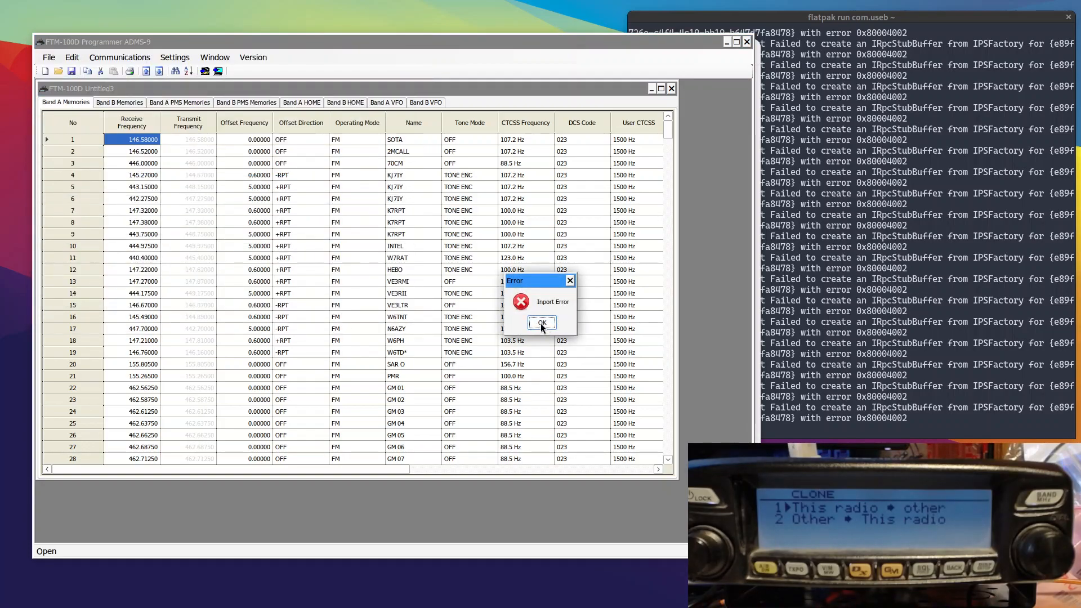
pyautogui.click(541, 323)
# Import to_upload_Aug1.csv into the memory document and look over the resulting Band A channels.
pyautogui.click(49, 57)
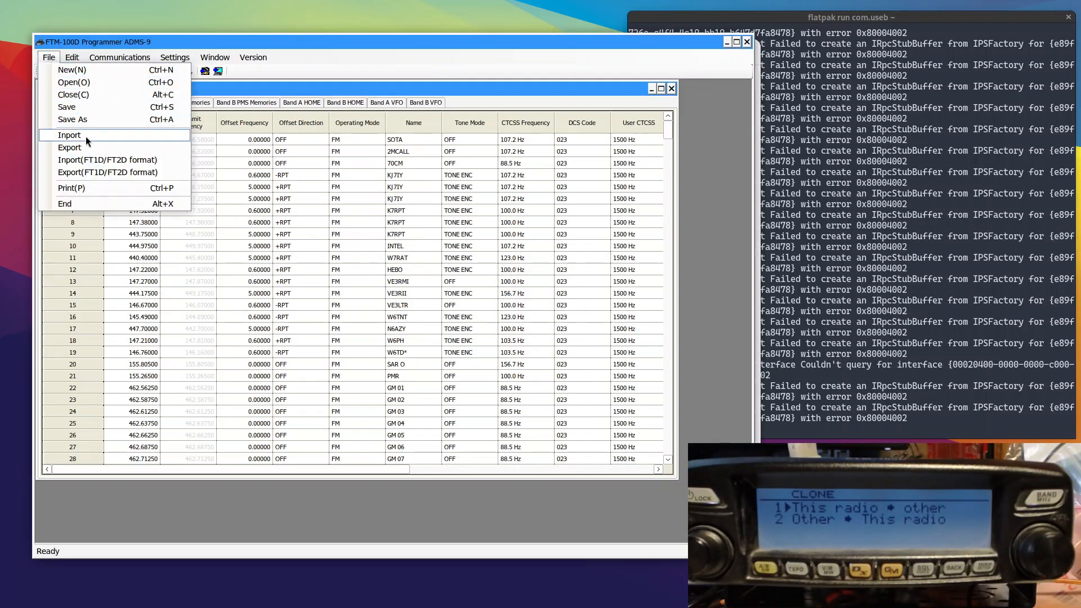
pyautogui.click(84, 137)
pyautogui.moveTo(184, 78); pyautogui.dragTo(224, 77)
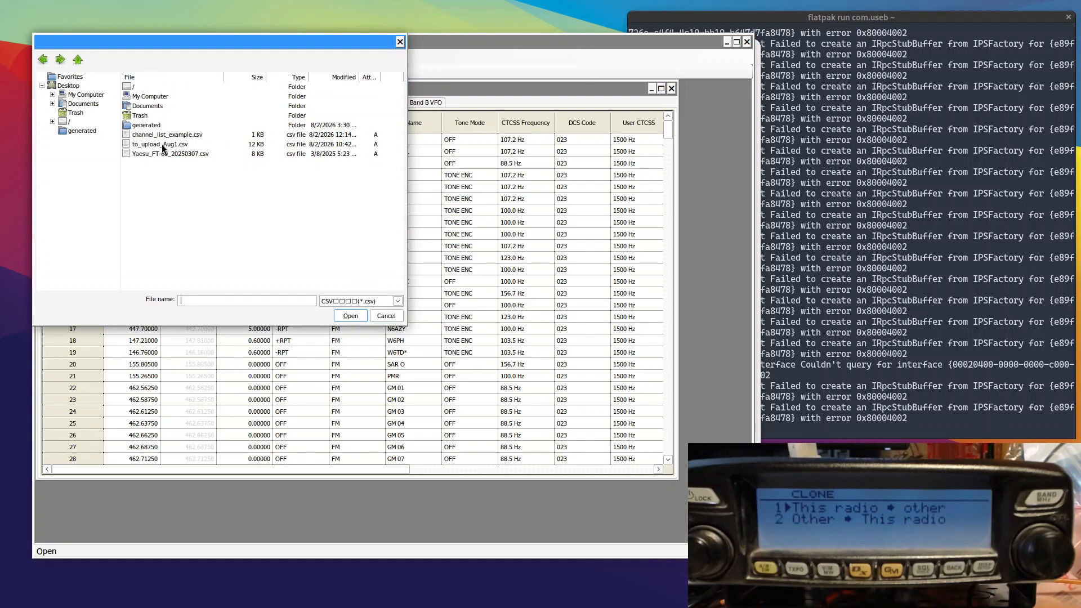
pyautogui.click(161, 145)
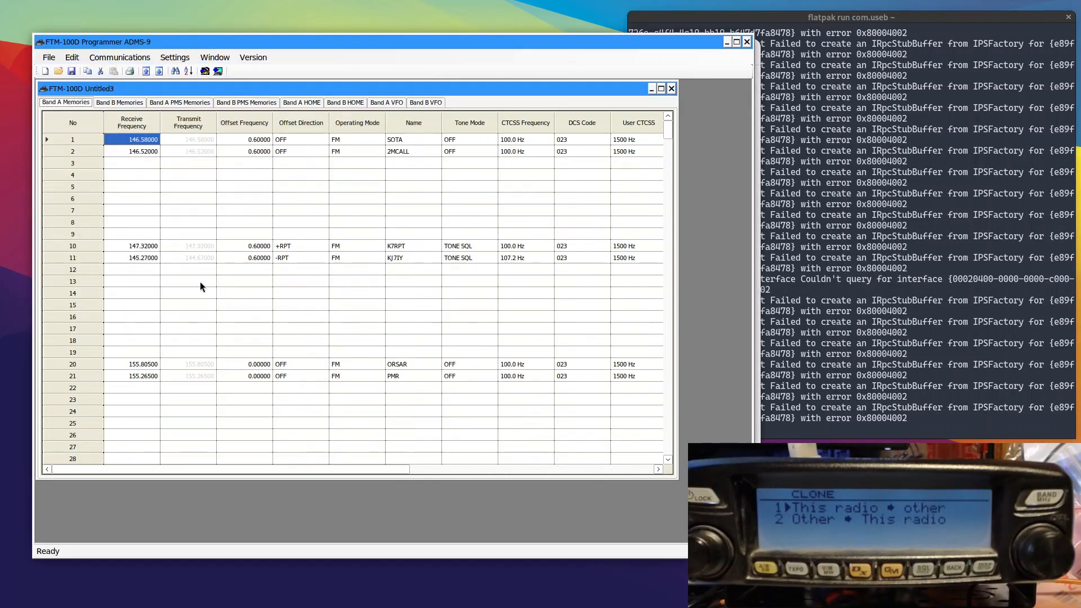
pyautogui.scroll(-10, 161, 257)
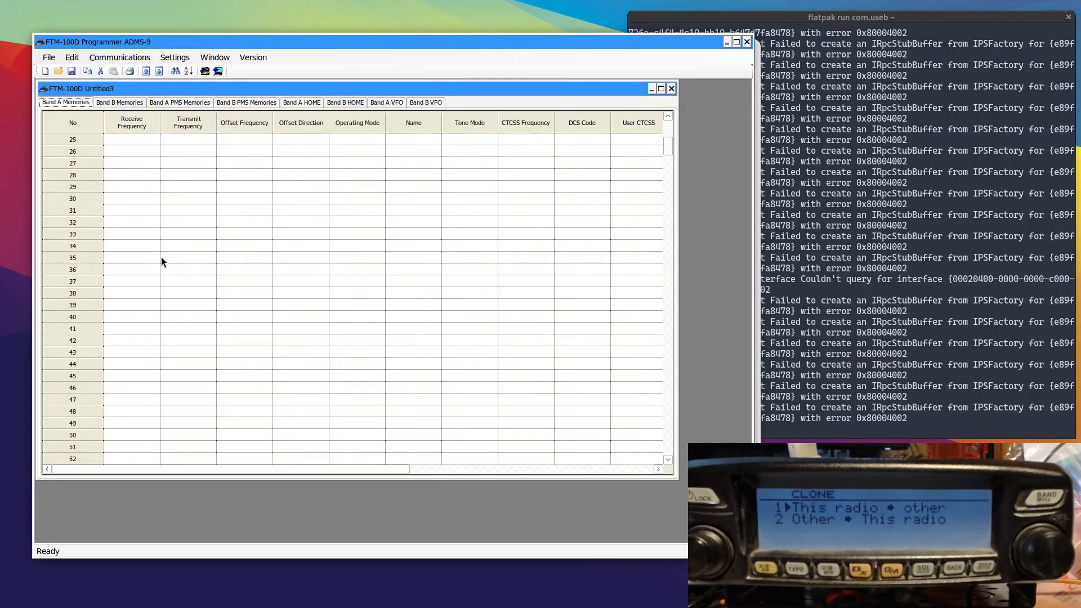
pyautogui.scroll(10, 161, 257)
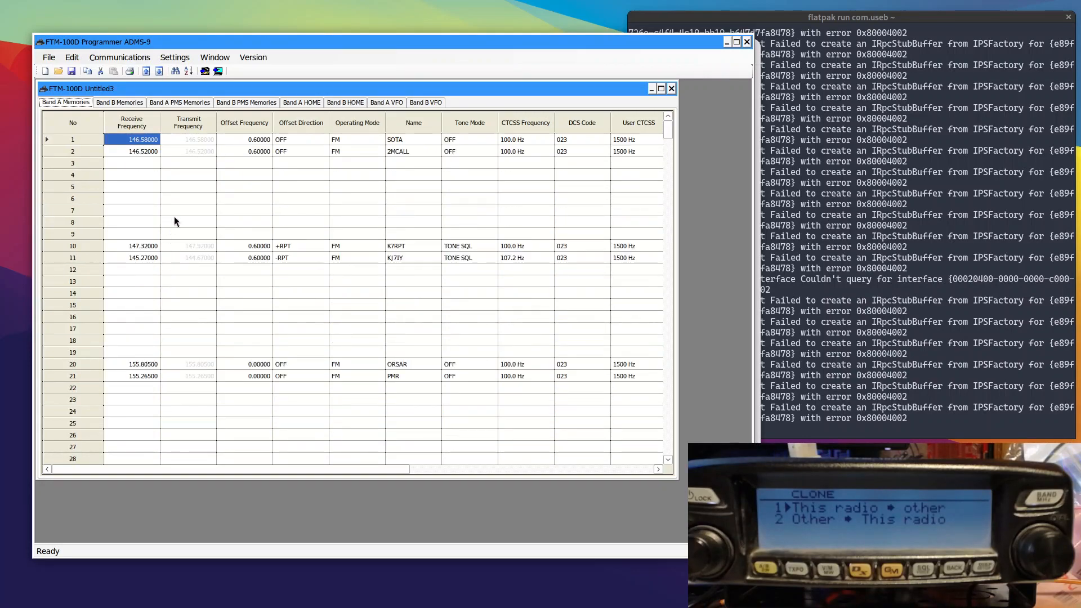
pyautogui.moveTo(241, 88); pyautogui.dragTo(268, 104)
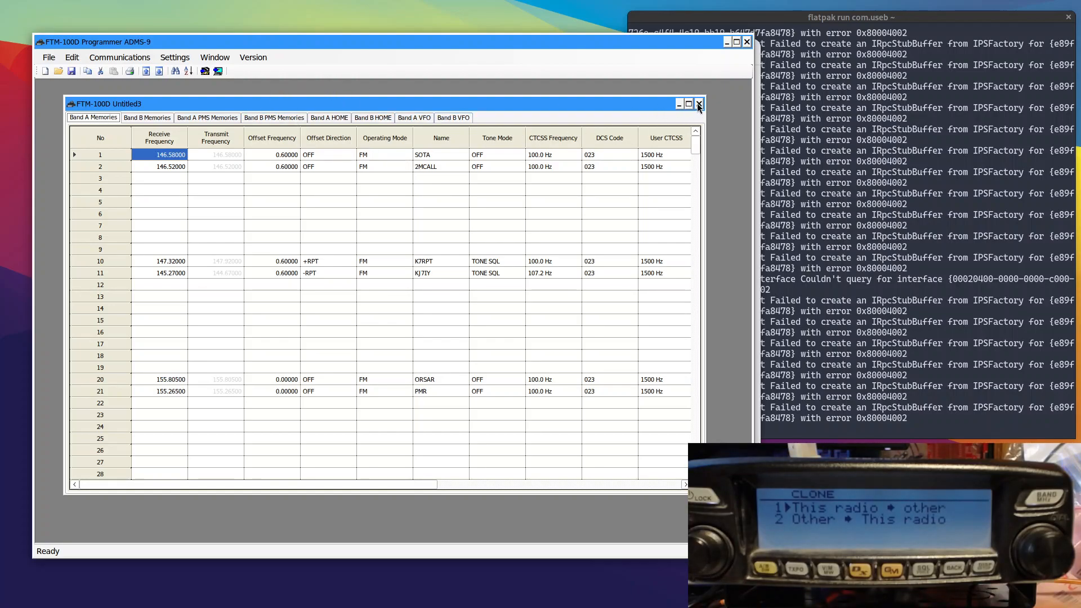
# Send the imported memories to the FTM-100D radio, and close the document without saving it.
pyautogui.click(115, 56)
pyautogui.click(127, 82)
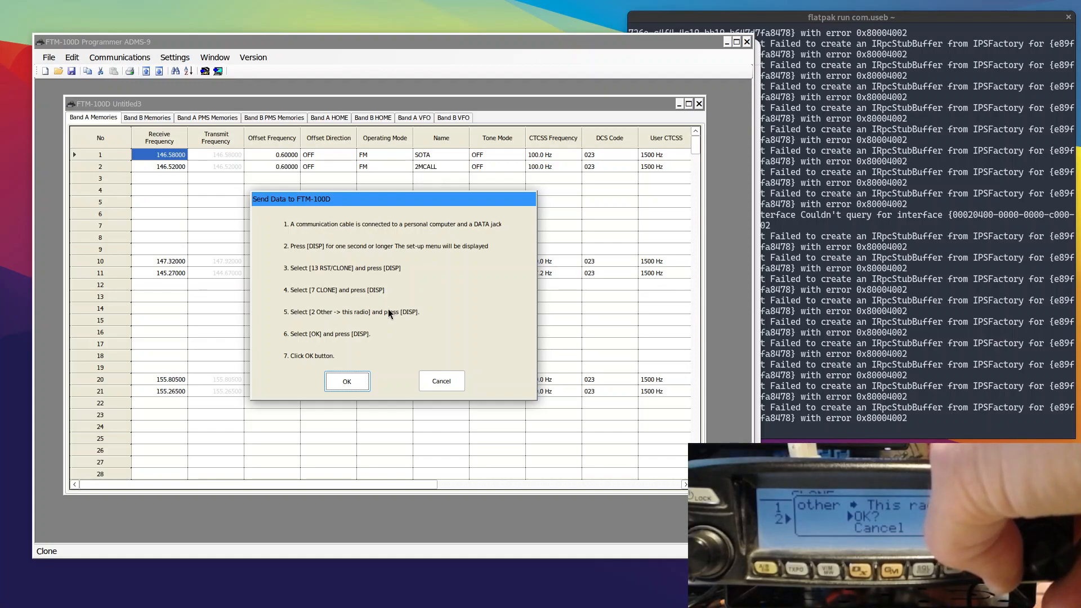
pyautogui.click(348, 381)
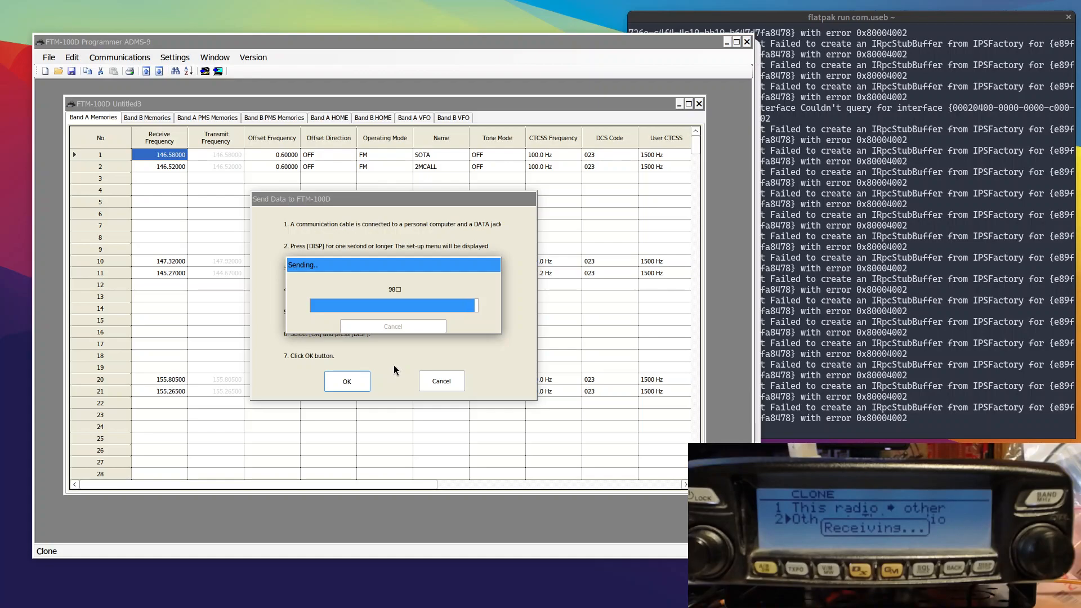
pyautogui.click(393, 326)
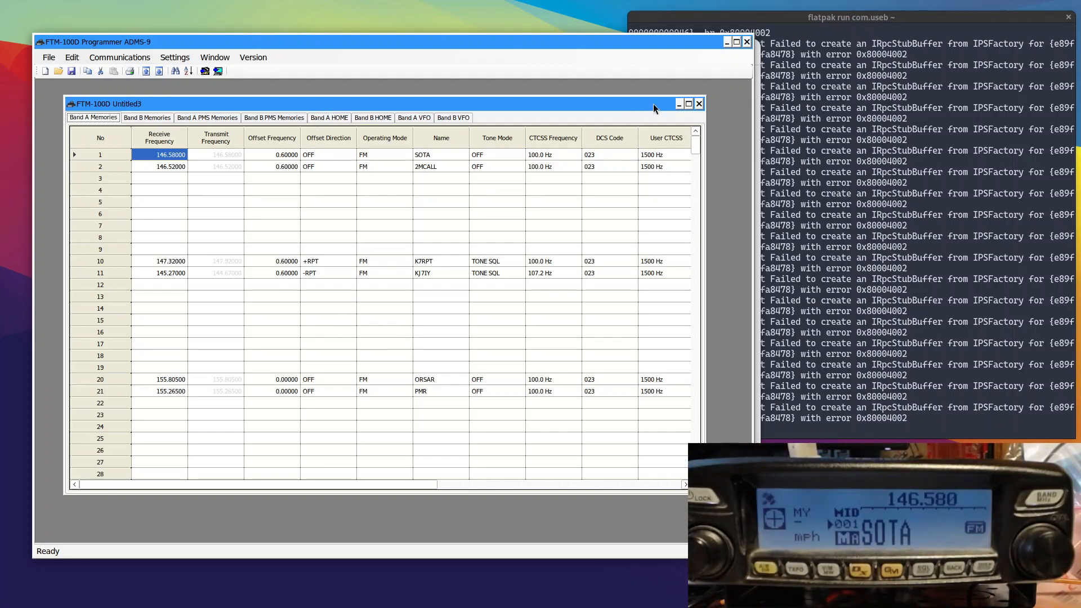
pyautogui.click(699, 103)
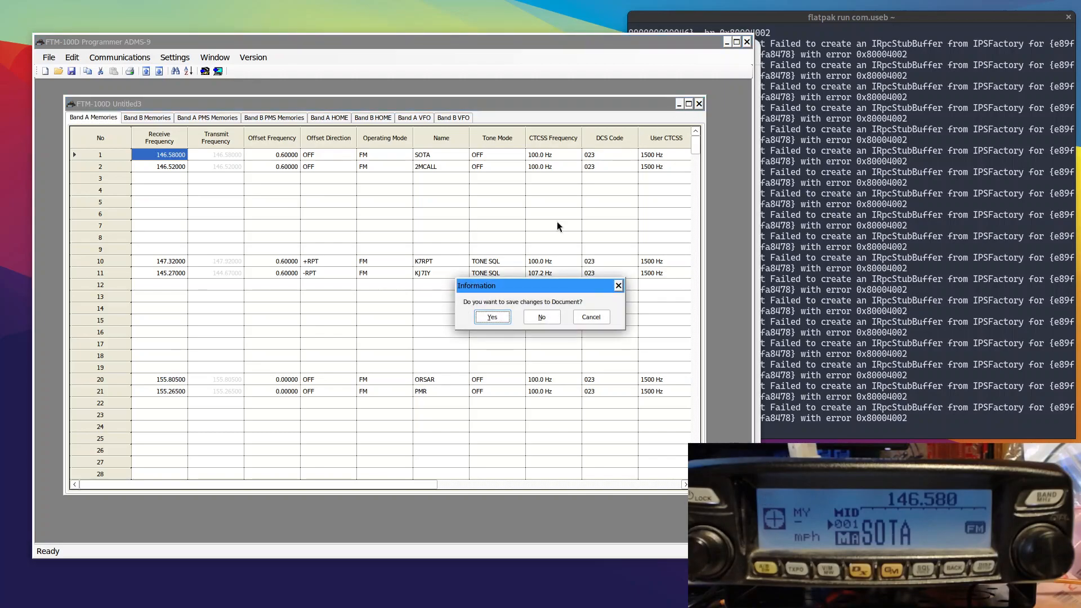
pyautogui.click(542, 316)
pyautogui.click(50, 58)
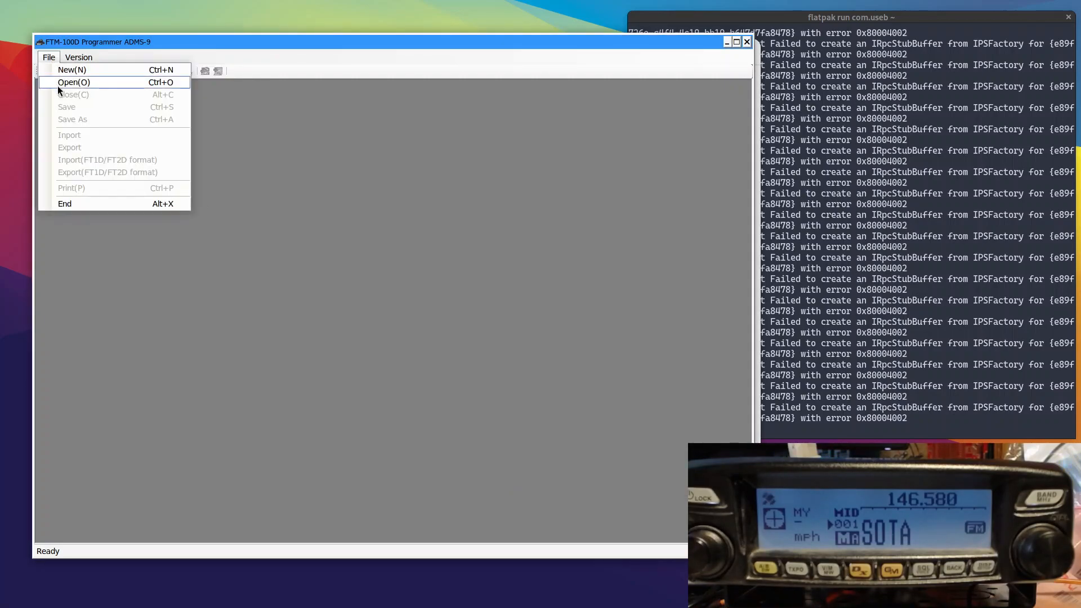
pyautogui.click(62, 82)
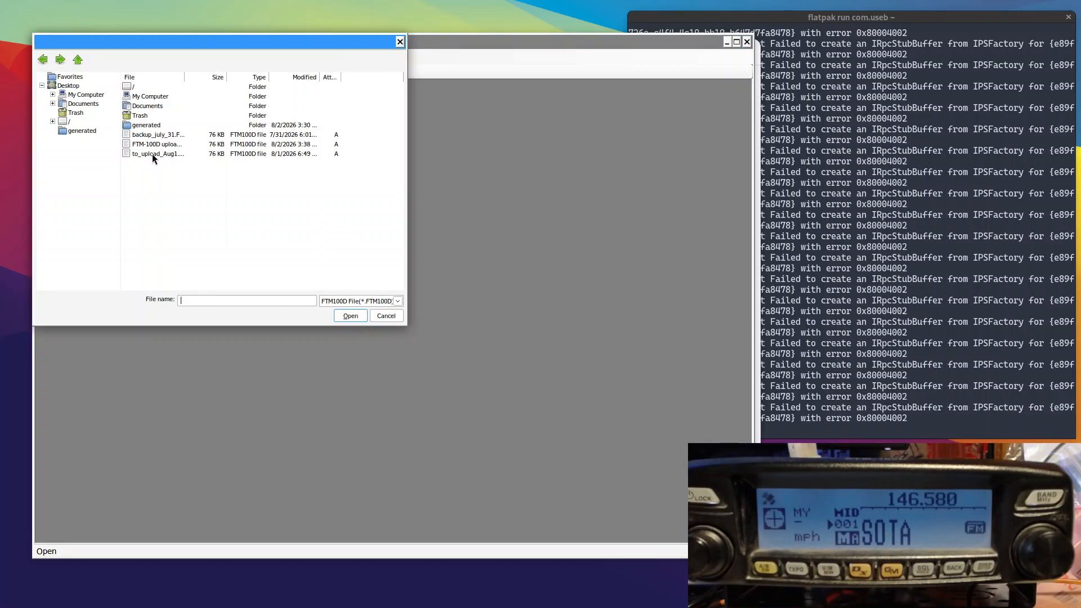
pyautogui.doubleClick(146, 120)
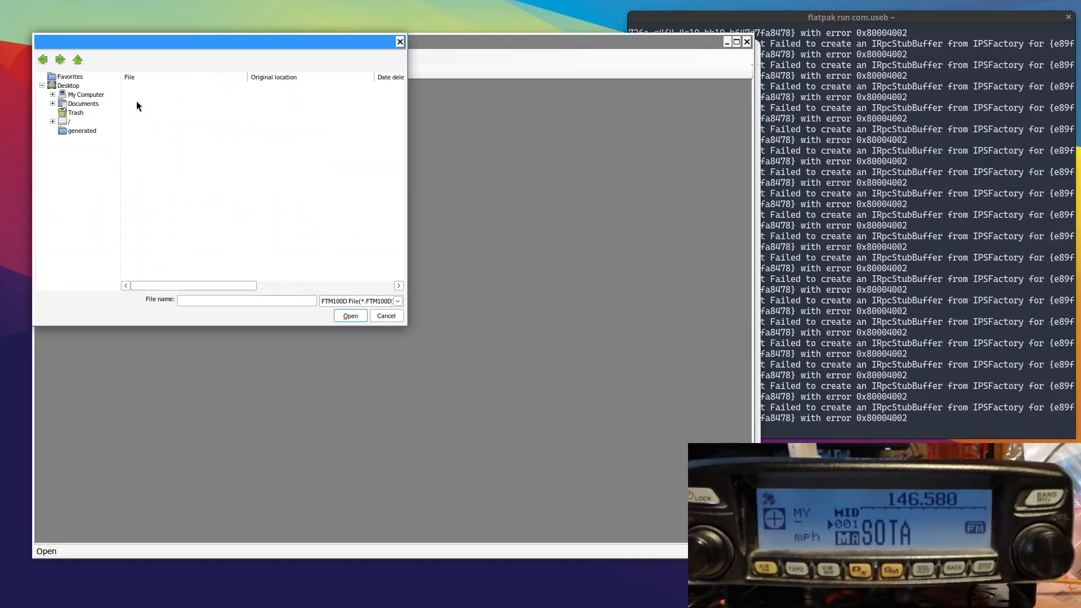
pyautogui.click(77, 60)
pyautogui.doubleClick(150, 129)
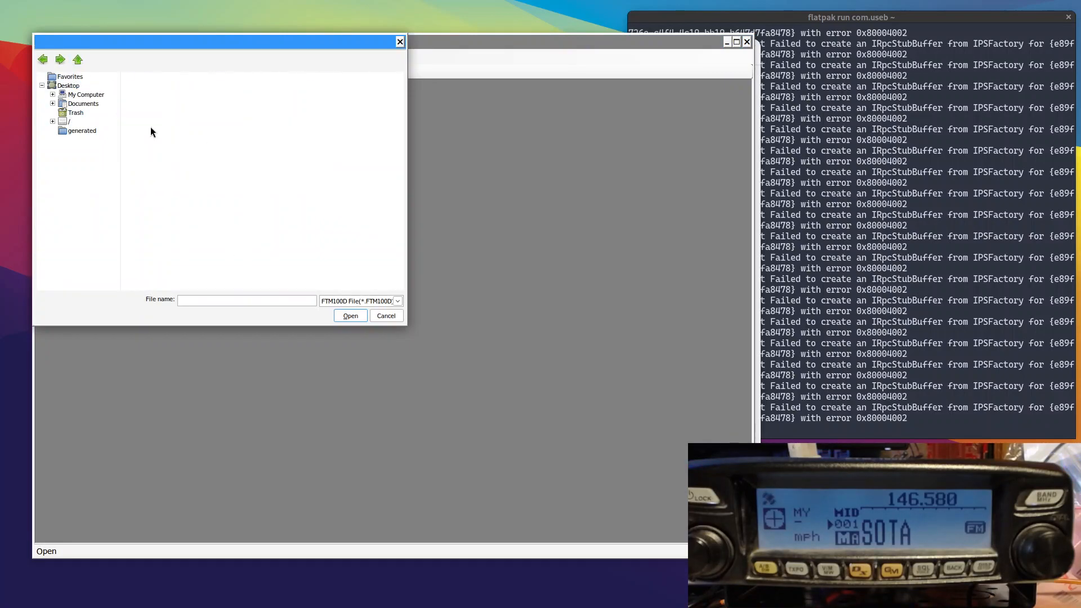
pyautogui.click(386, 316)
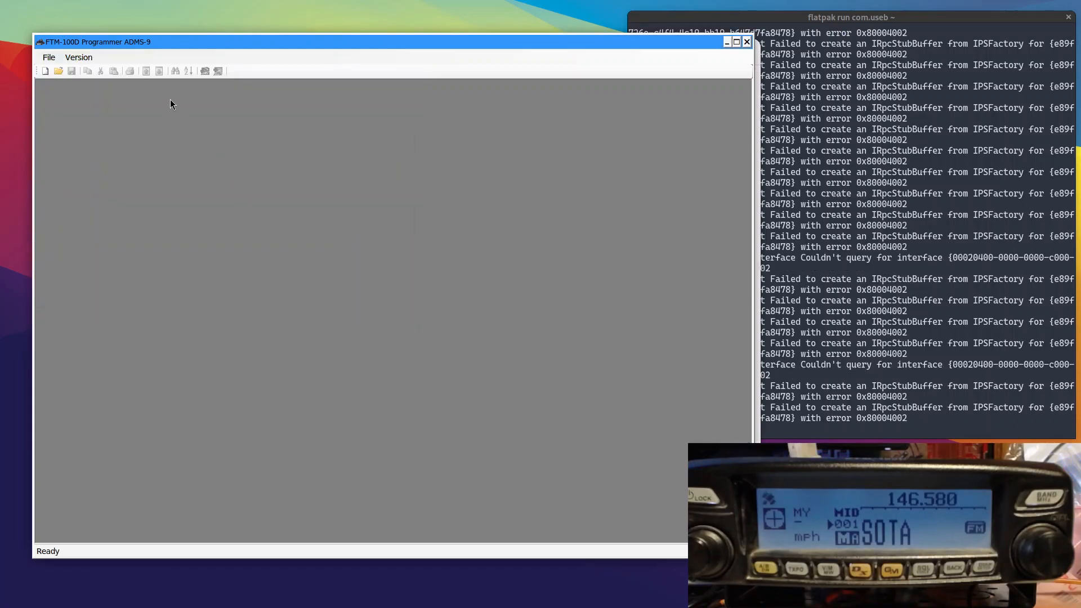
# Open the saved memory document to_upload_Aug1.FTM100D.
pyautogui.click(49, 57)
pyautogui.click(59, 83)
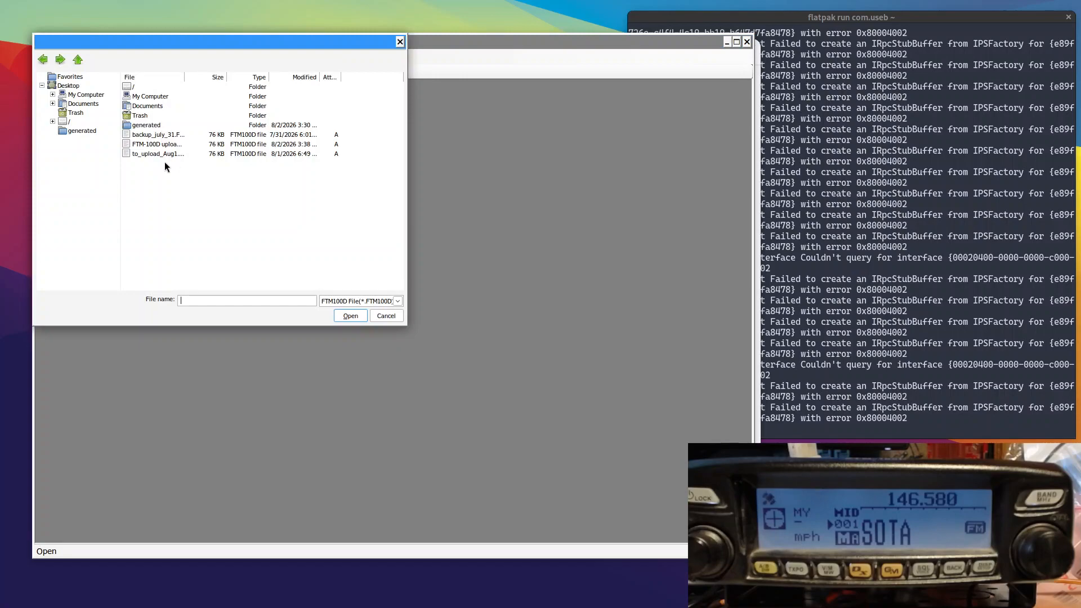
pyautogui.click(150, 153)
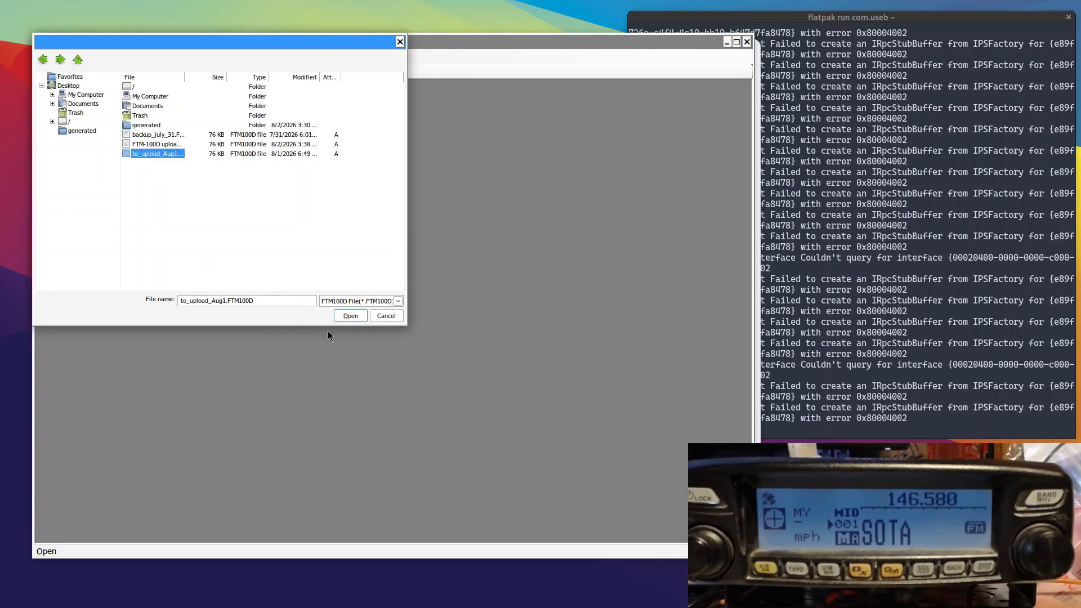
pyautogui.click(351, 315)
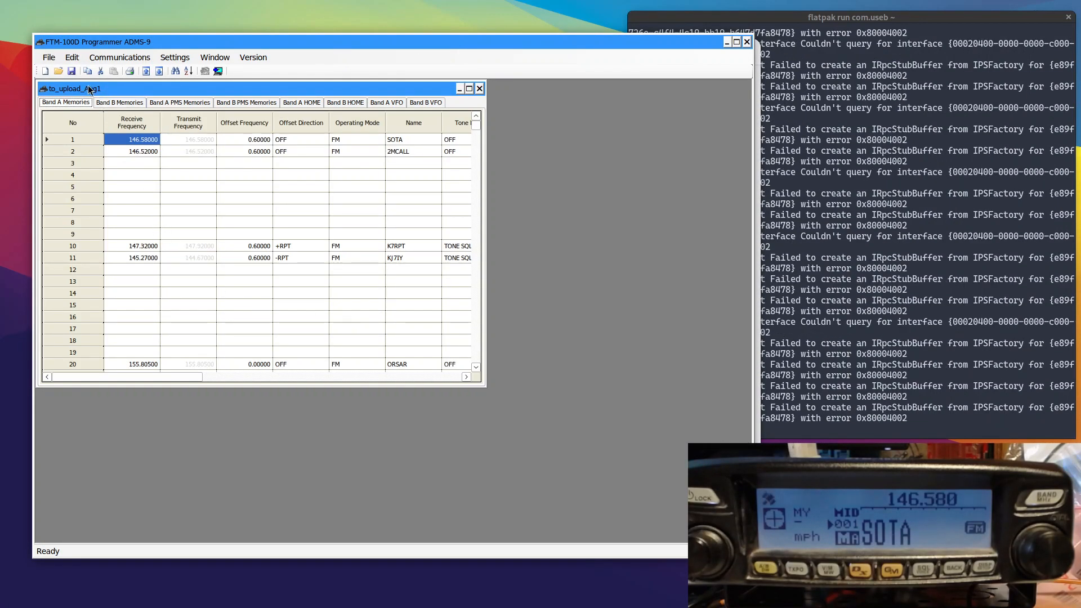
# Import ftm100d_bank_a.csv from the generated folder into the Band A memories and enlarge the document window.
pyautogui.click(55, 58)
pyautogui.click(112, 138)
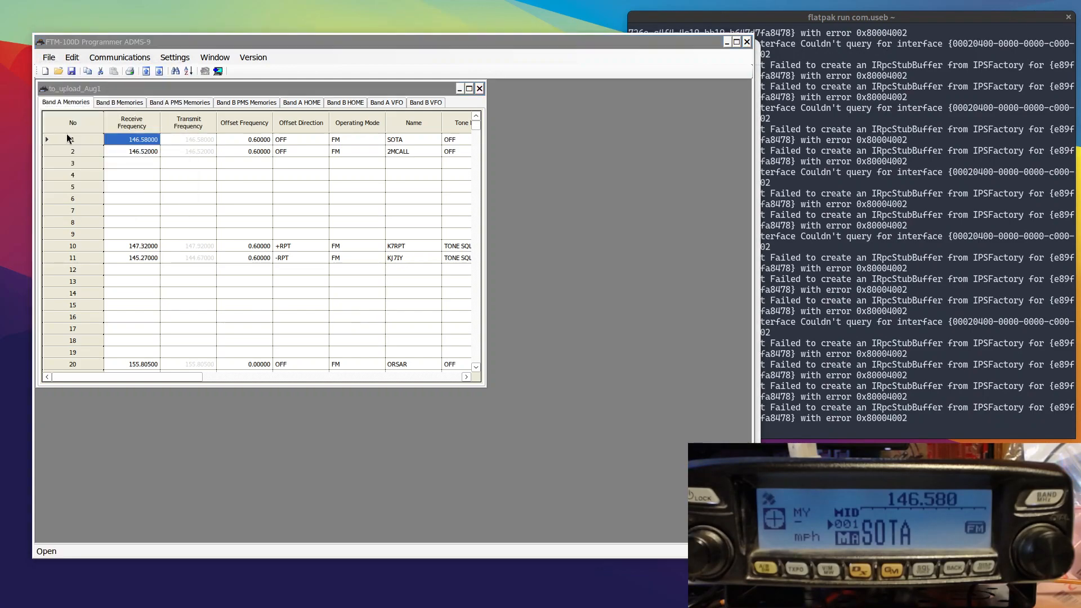
pyautogui.doubleClick(144, 124)
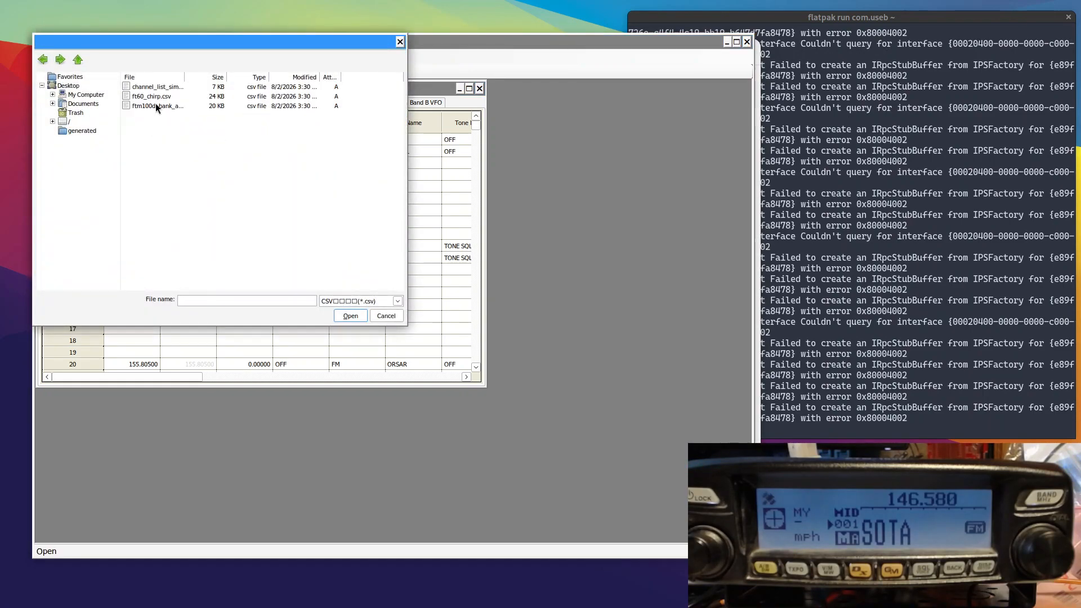
pyautogui.click(153, 107)
pyautogui.click(350, 315)
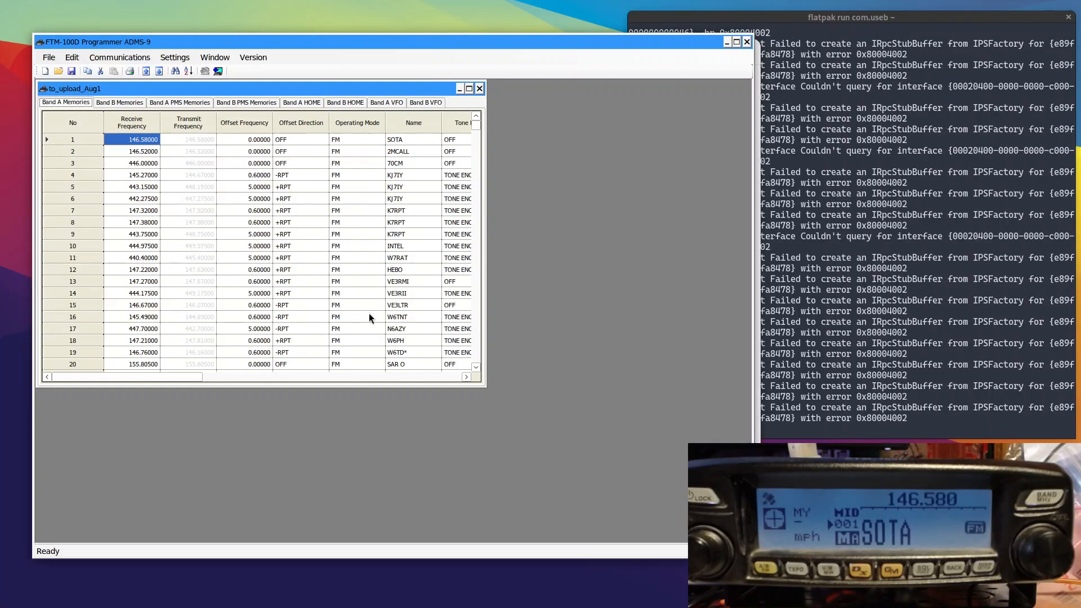
pyautogui.moveTo(487, 389); pyautogui.dragTo(673, 500)
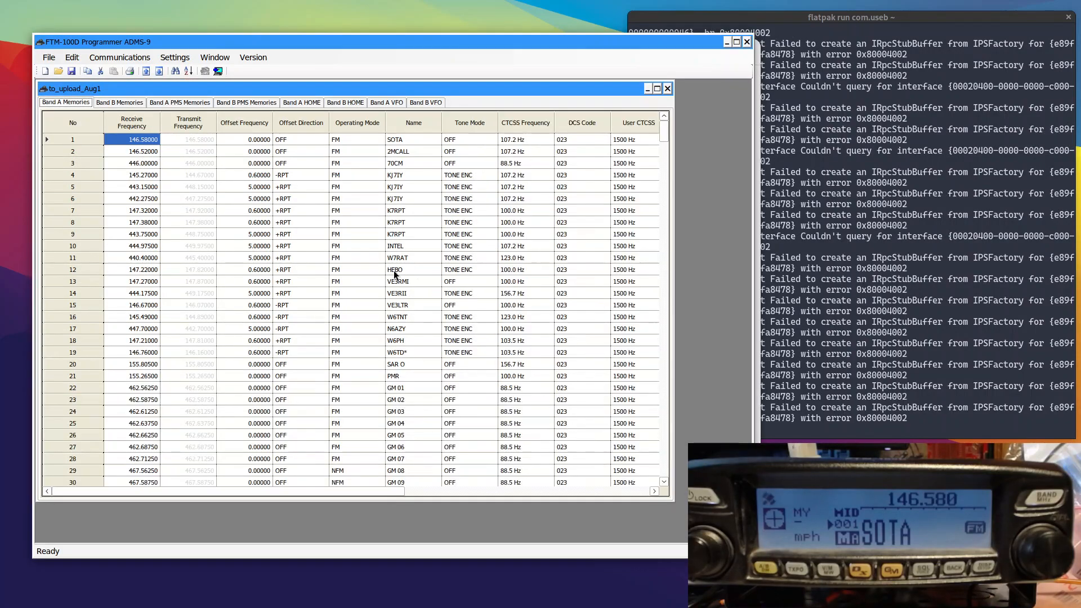
# Get the data from the FTM-100D radio into the to_upload_Aug1 document and close the finished transfer.
pyautogui.click(128, 59)
pyautogui.click(124, 58)
pyautogui.click(124, 58)
pyautogui.click(137, 70)
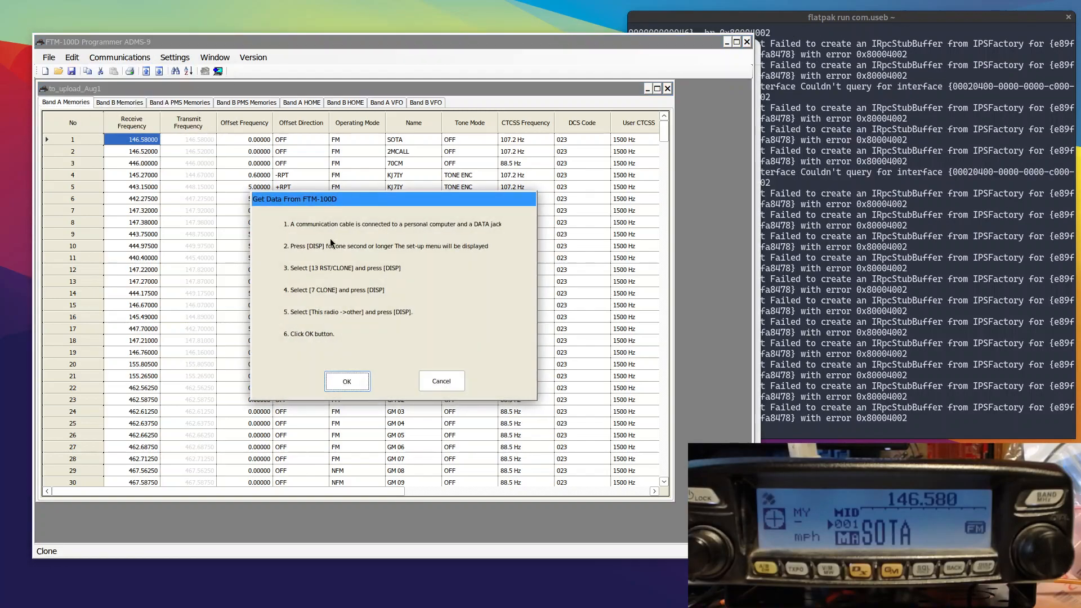
pyautogui.click(344, 384)
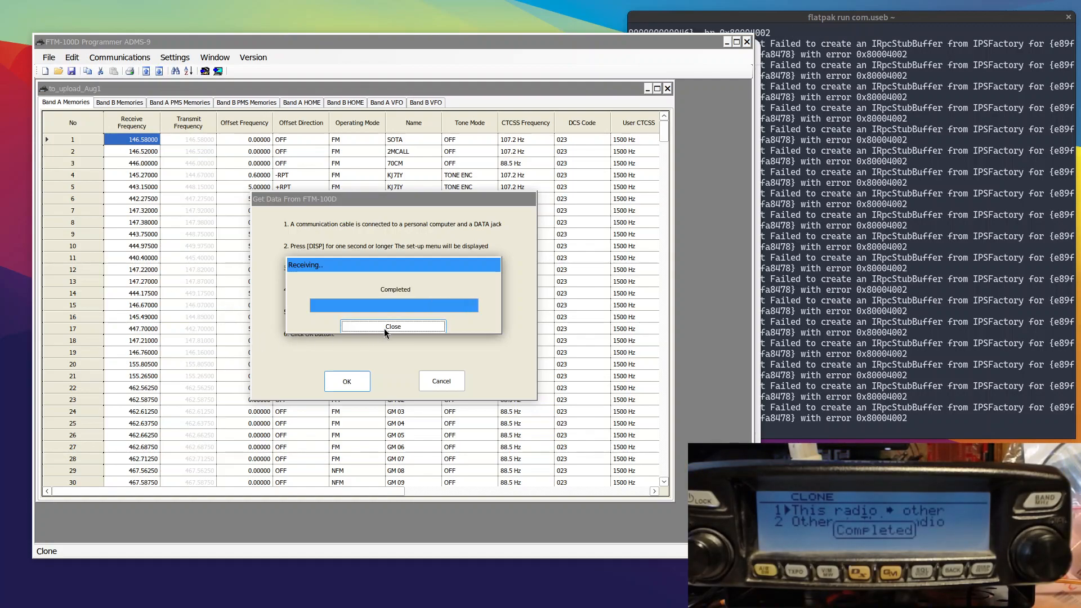
pyautogui.click(383, 327)
# Import ftm100d_bank_a.csv from the generated folder into the to_upload_Aug1 document again.
pyautogui.click(52, 59)
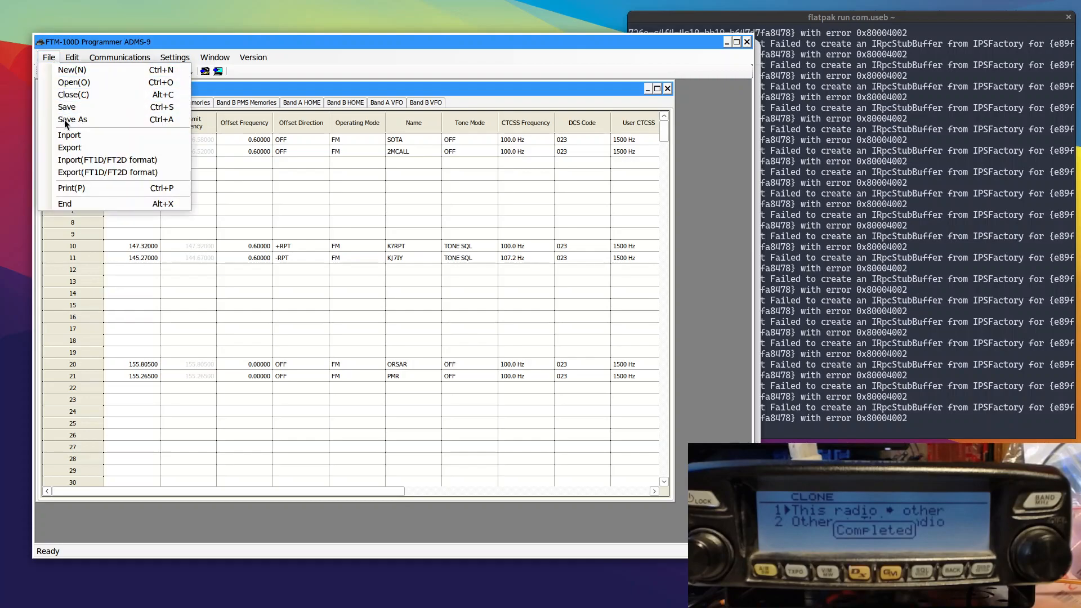
pyautogui.click(70, 135)
pyautogui.doubleClick(146, 126)
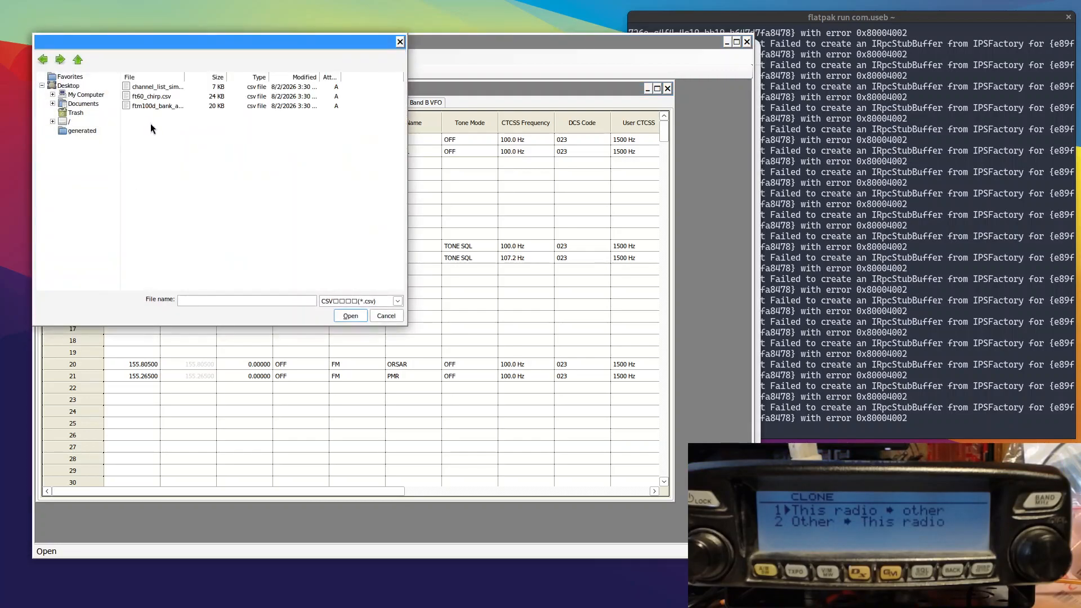
pyautogui.click(146, 106)
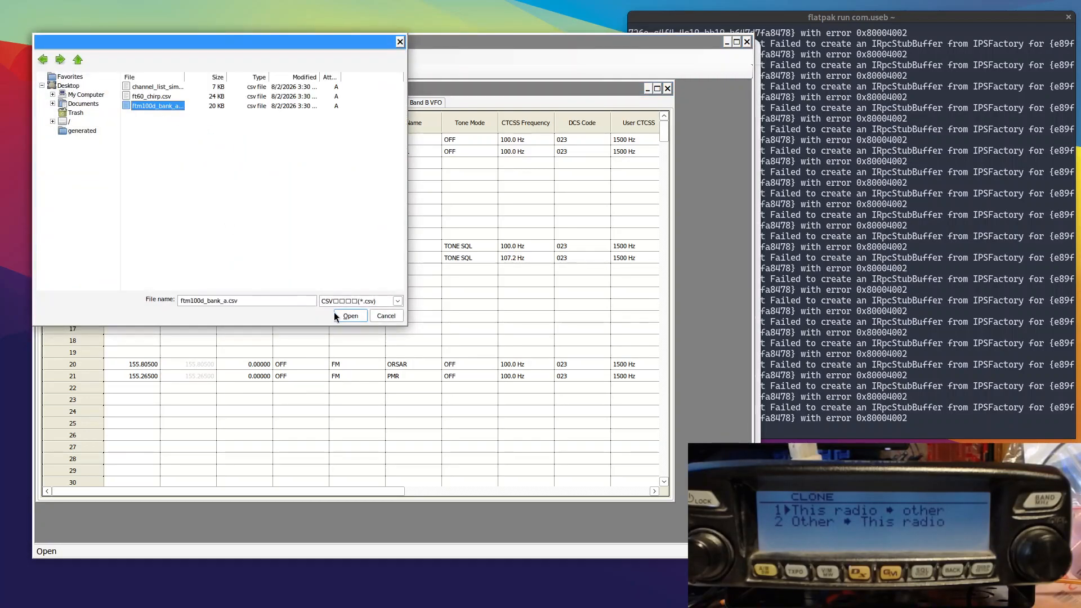
pyautogui.click(350, 315)
# Send the ftm100d_bank_a.csv memories to the FTM-100D radio and close the finished transfer.
pyautogui.click(133, 59)
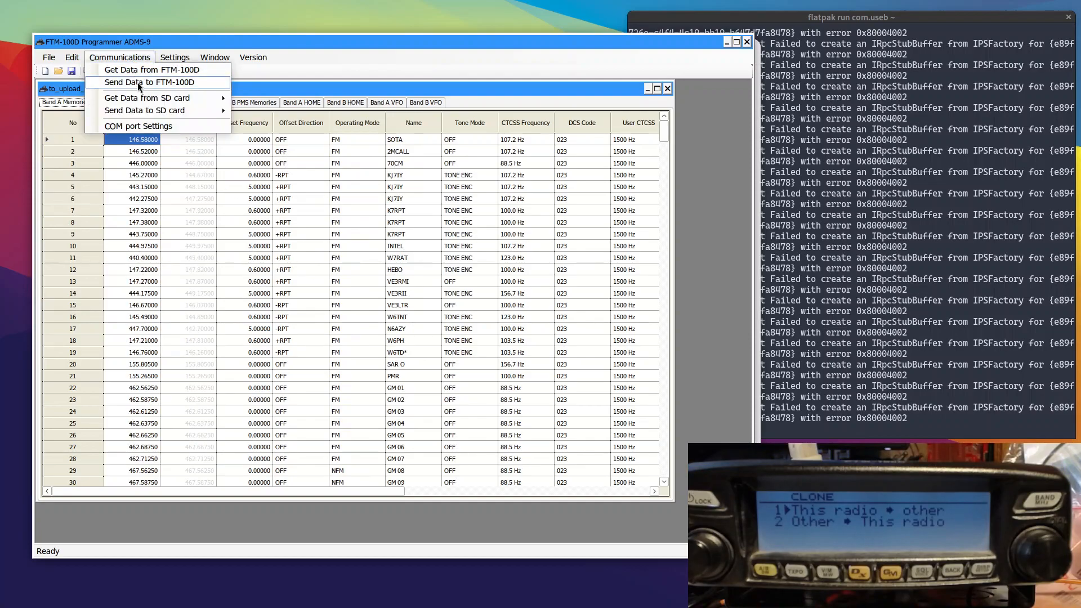
pyautogui.click(137, 82)
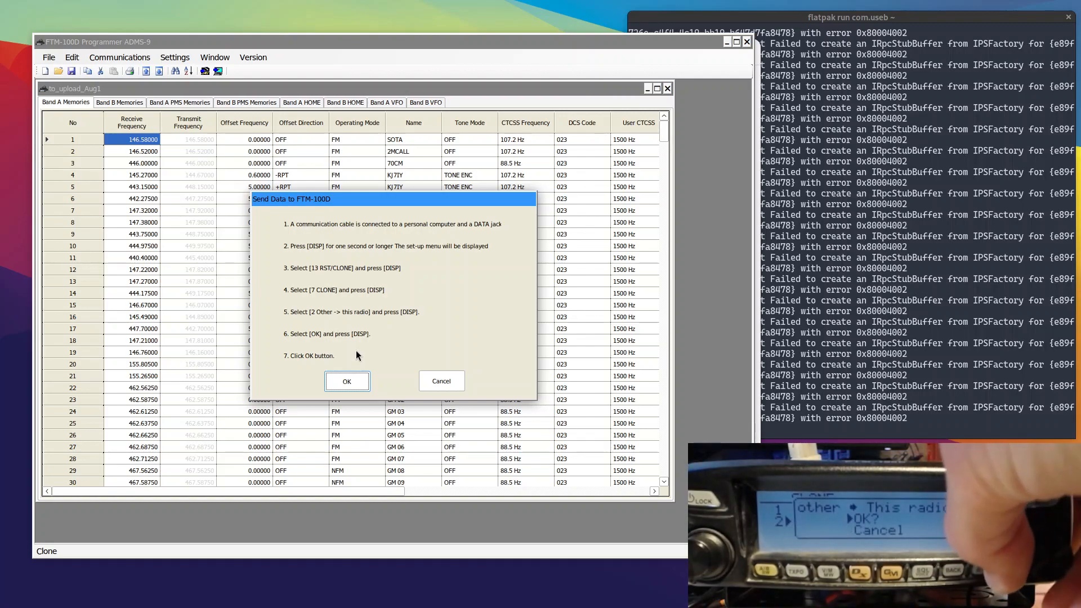
pyautogui.click(331, 380)
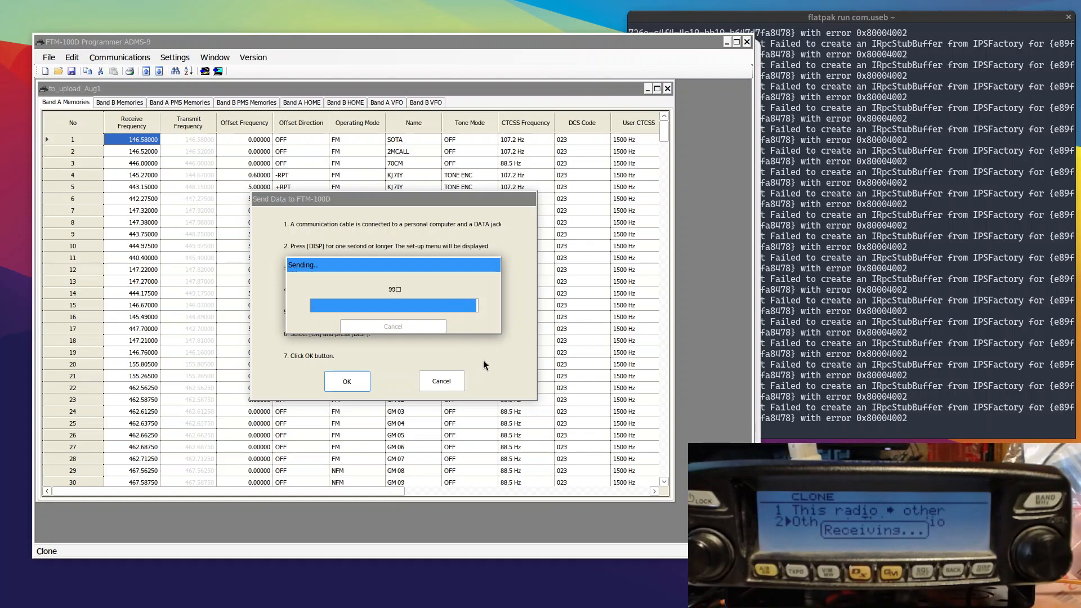
pyautogui.click(416, 326)
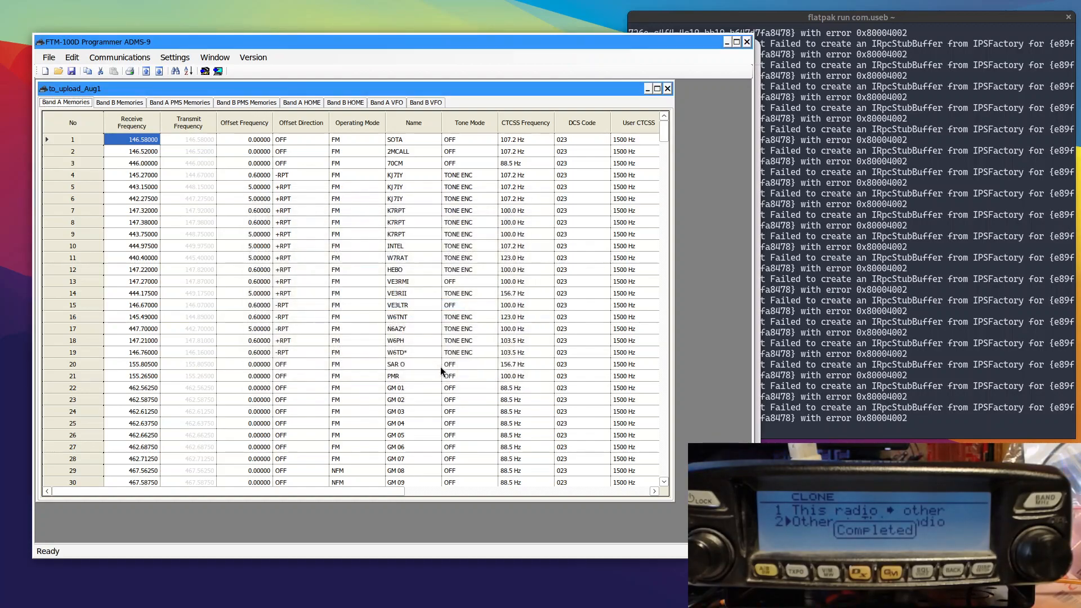